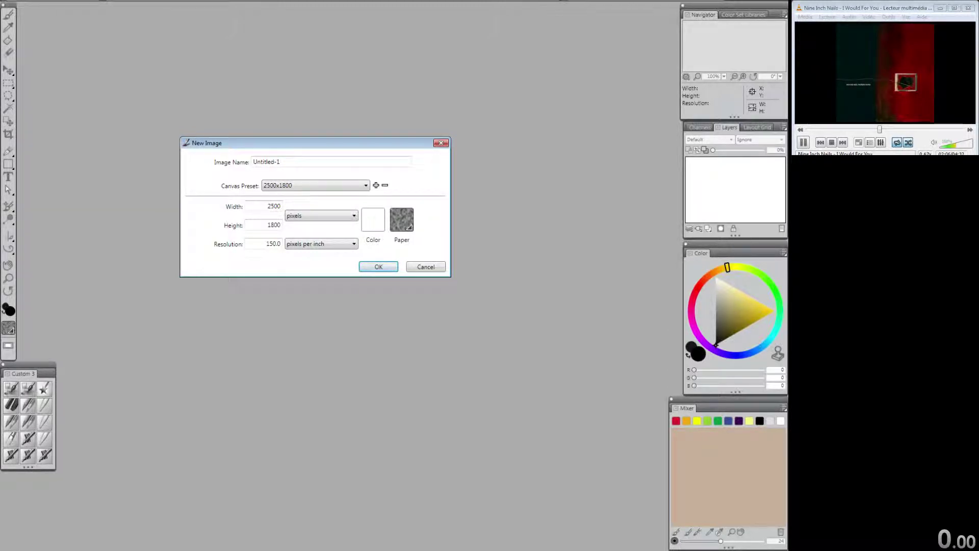
Step: Create a new 2500 x 1800 pixel image at 150 pixels per inch with a white canvas
key("alt+Tab")
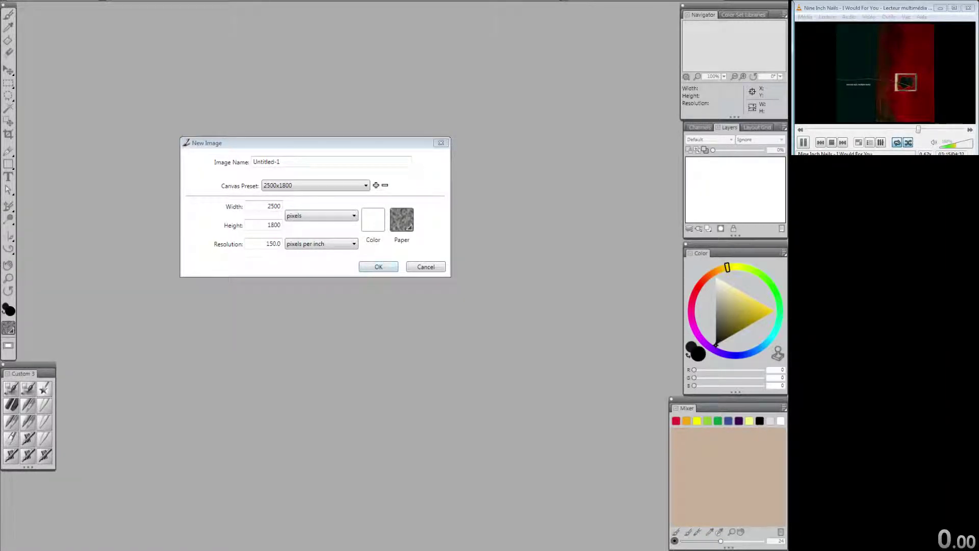
left_click(378, 267)
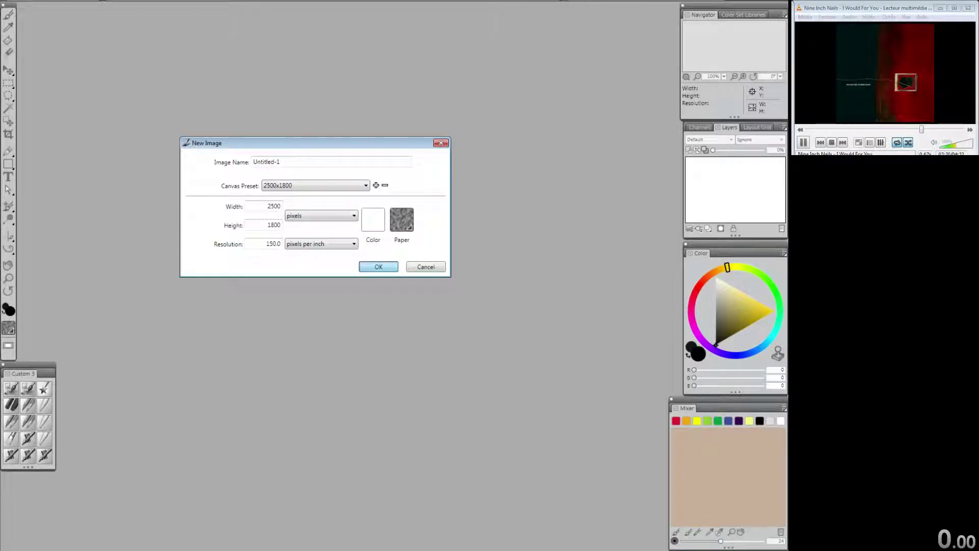
left_click(388, 267)
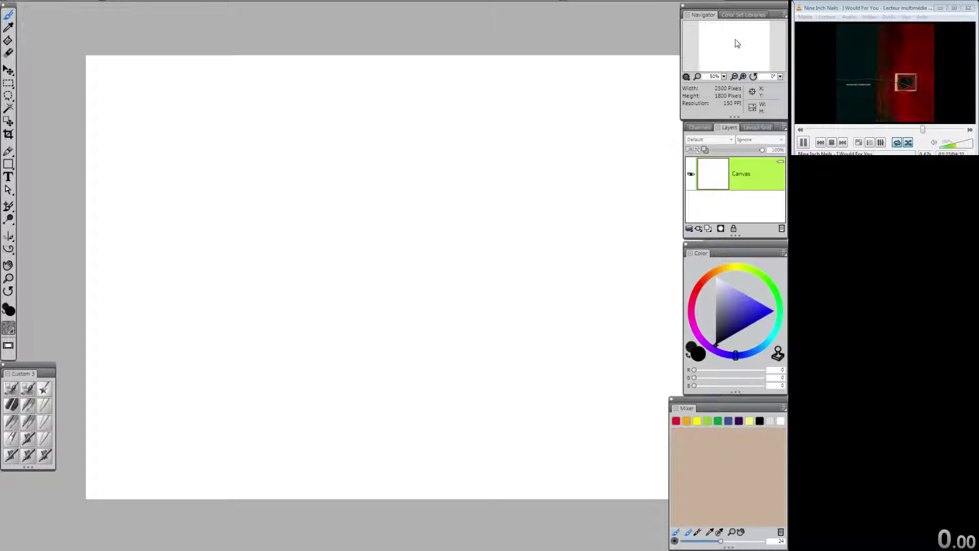
mouse_move(738, 45)
left_mouse_down()
mouse_move(752, 54)
mouse_move(735, 52)
left_mouse_up()
left_click(743, 76)
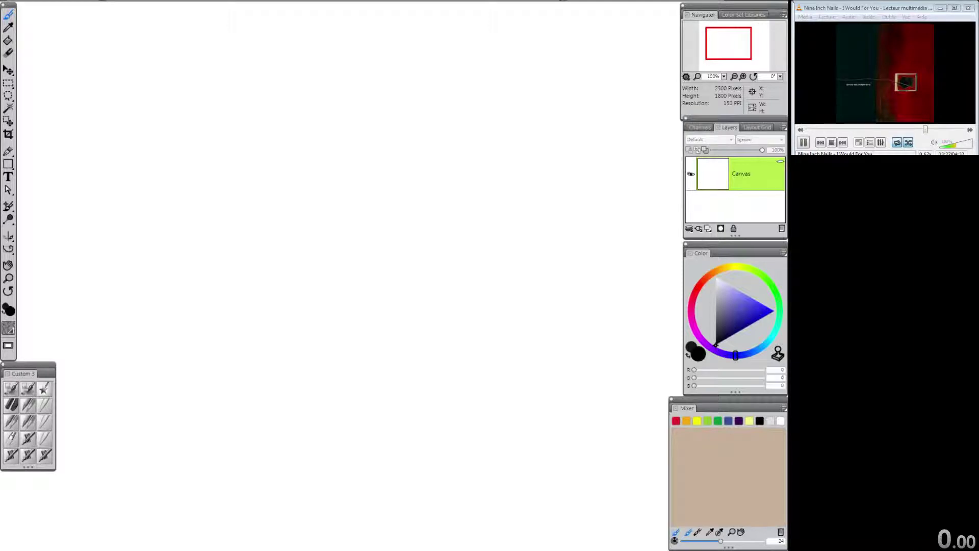
key("ctrl+s")
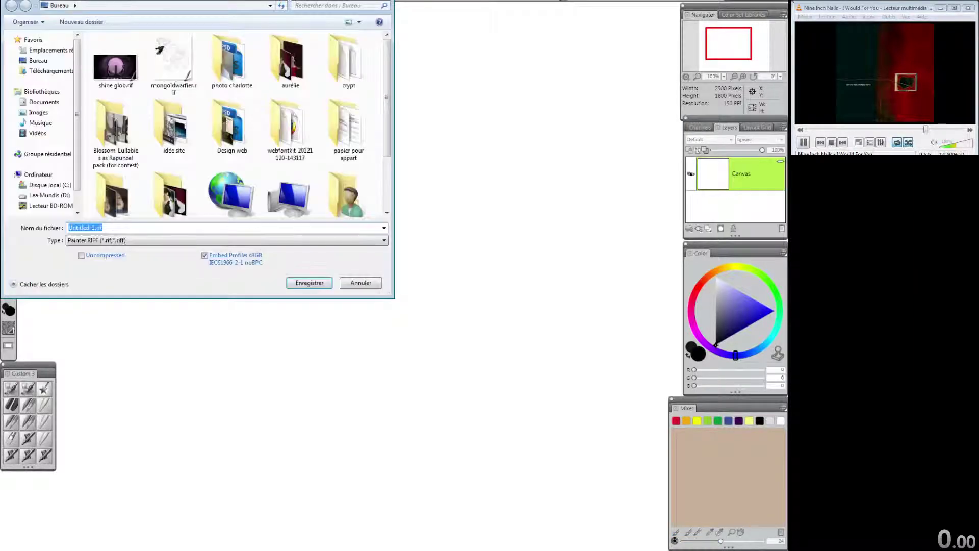
left_click(386, 1)
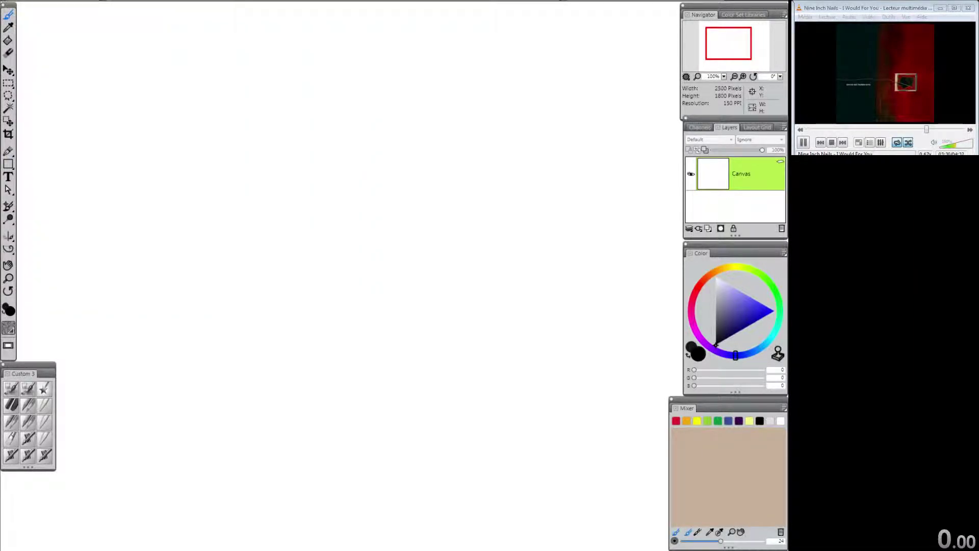
key("ctrl+s")
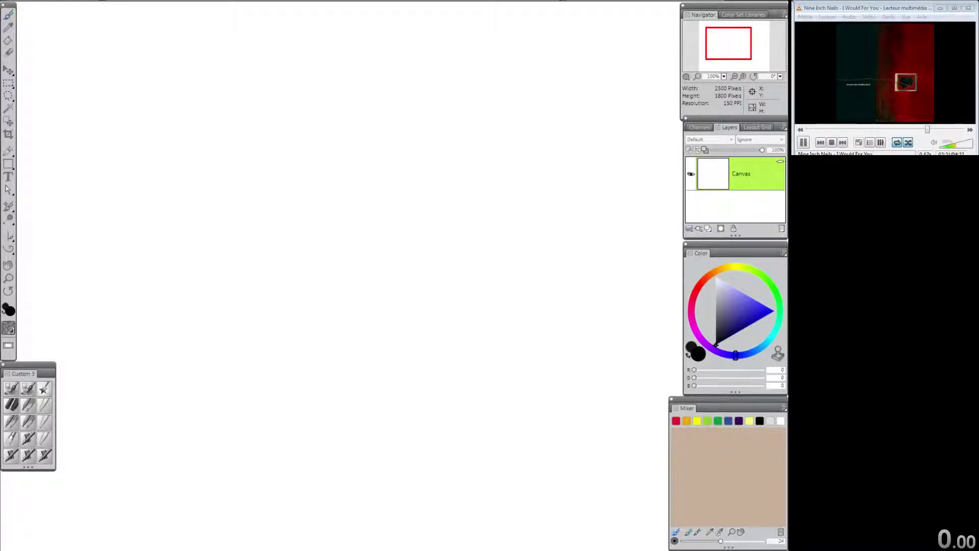
left_click(385, 1)
Step: Add a new empty layer above the canvas for the sketch
key("ctrl+shift+n")
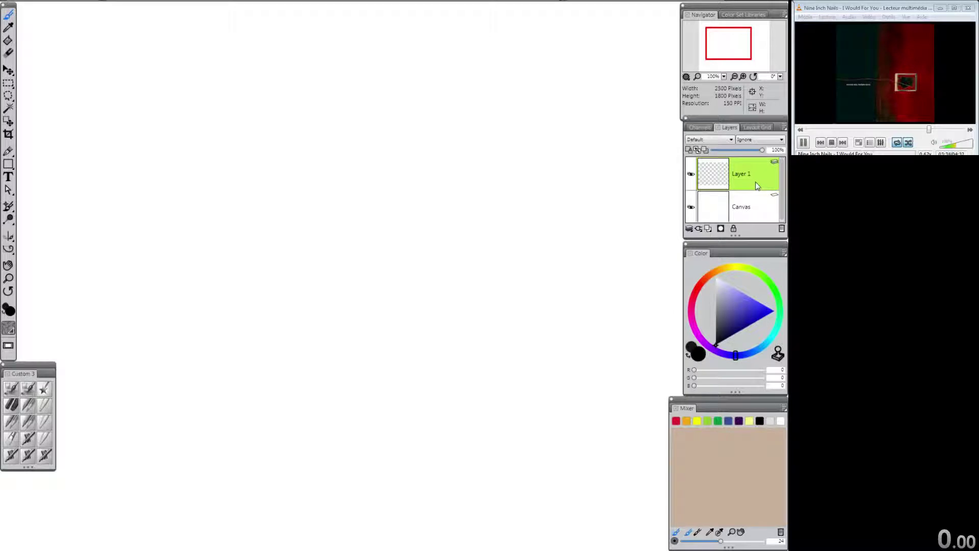
left_click_drag(783, 189, 782, 197)
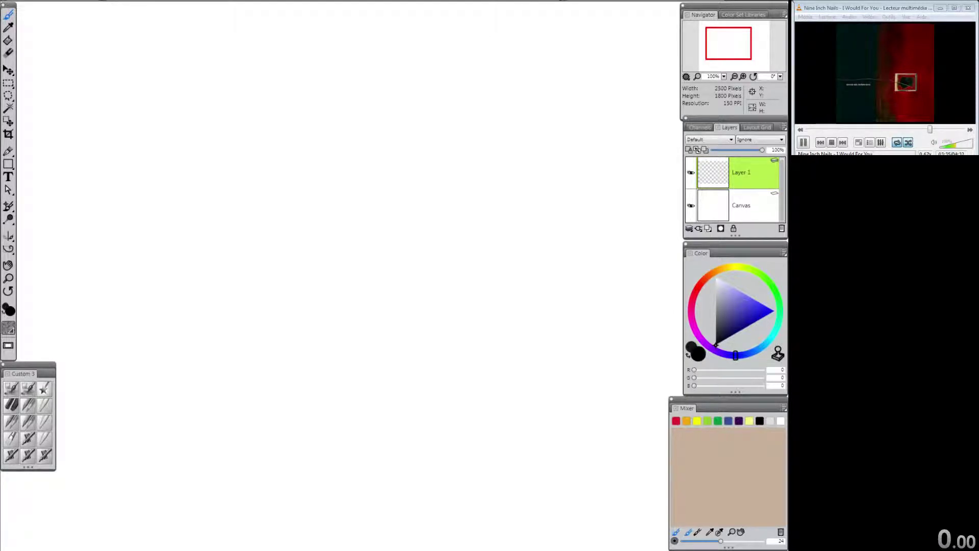
scroll(732, 189, "up", 1)
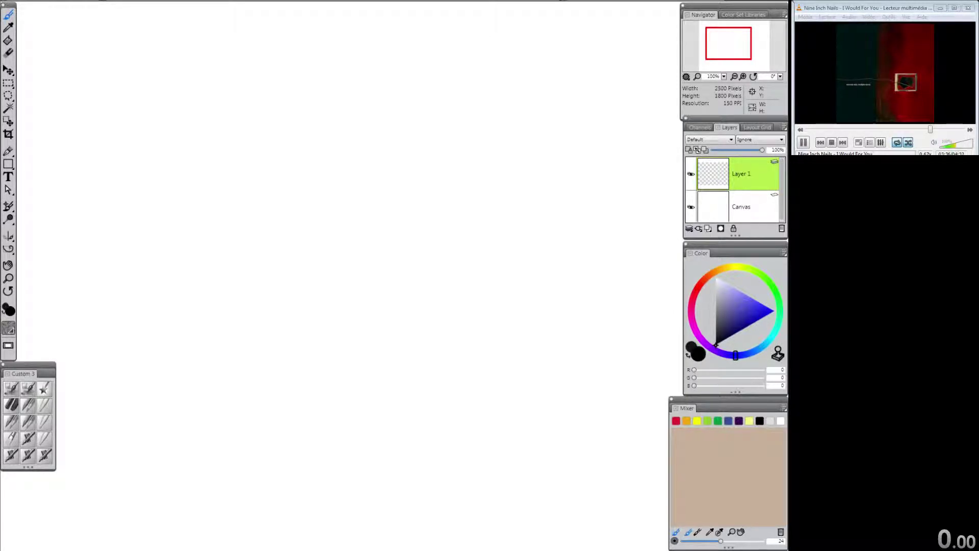
Step: Sketch the rounded outline of a head and its rough facial features in light strokes, right of centre in the canvas's upper half
left_click_drag(728, 43, 735, 48)
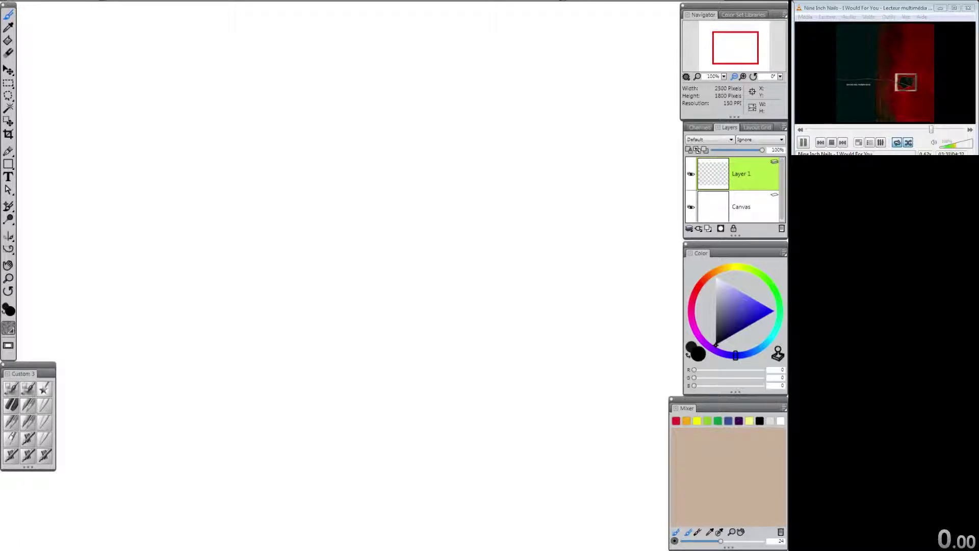
left_click(734, 76)
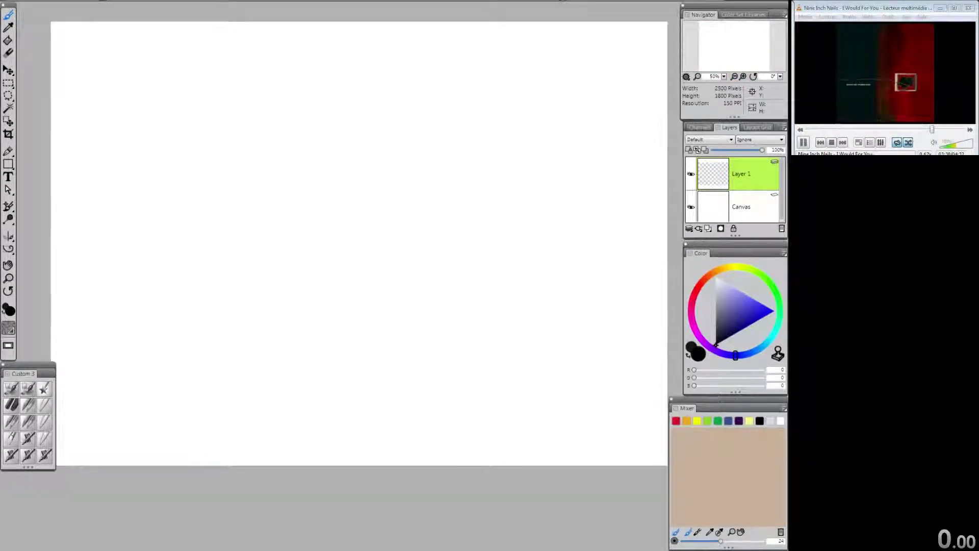
left_click_drag(734, 46, 735, 48)
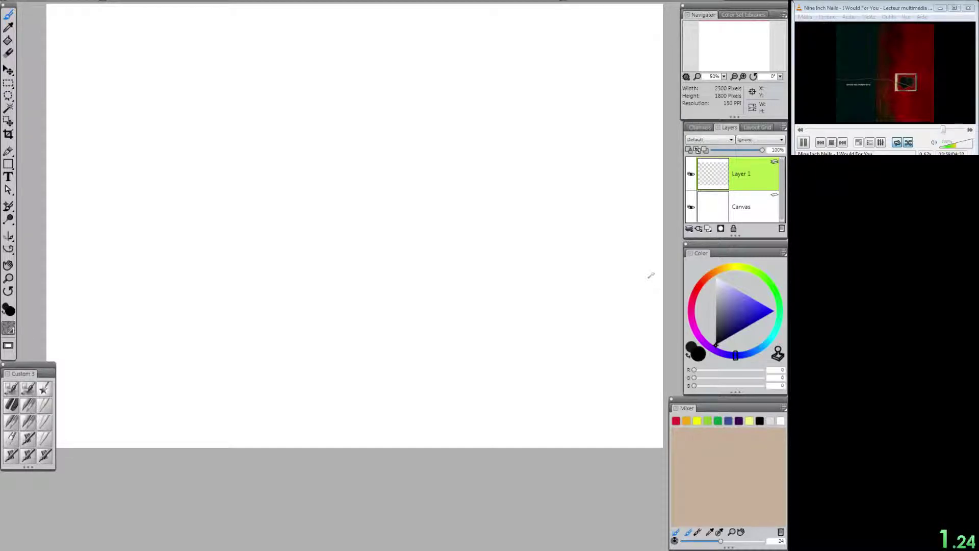
left_click_drag(313, 244, 327, 243)
left_click_drag(354, 226, 350, 238)
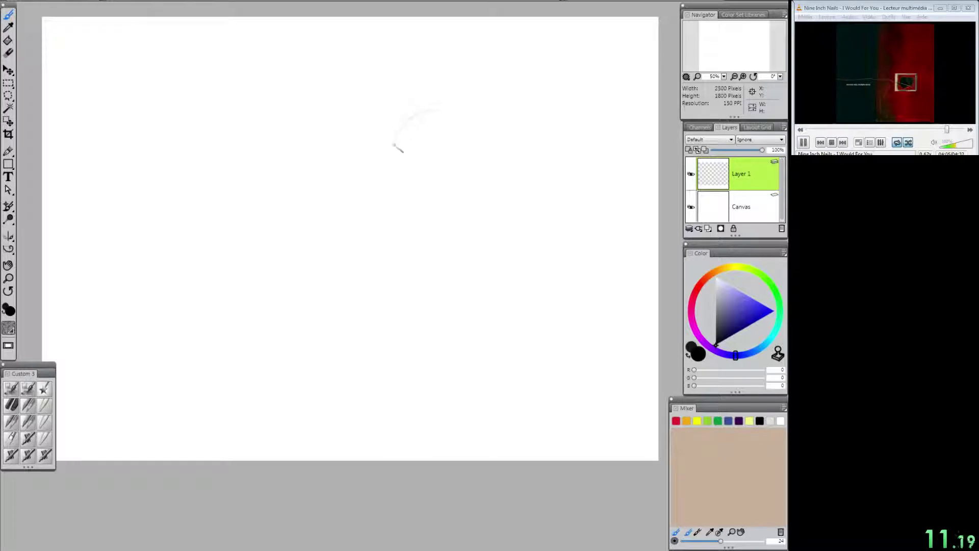
mouse_move(396, 144)
left_mouse_down()
mouse_move(413, 123)
mouse_move(463, 110)
mouse_move(472, 128)
left_mouse_up()
left_click_drag(400, 157, 421, 193)
left_click_drag(464, 123, 463, 150)
left_click_drag(445, 182, 464, 128)
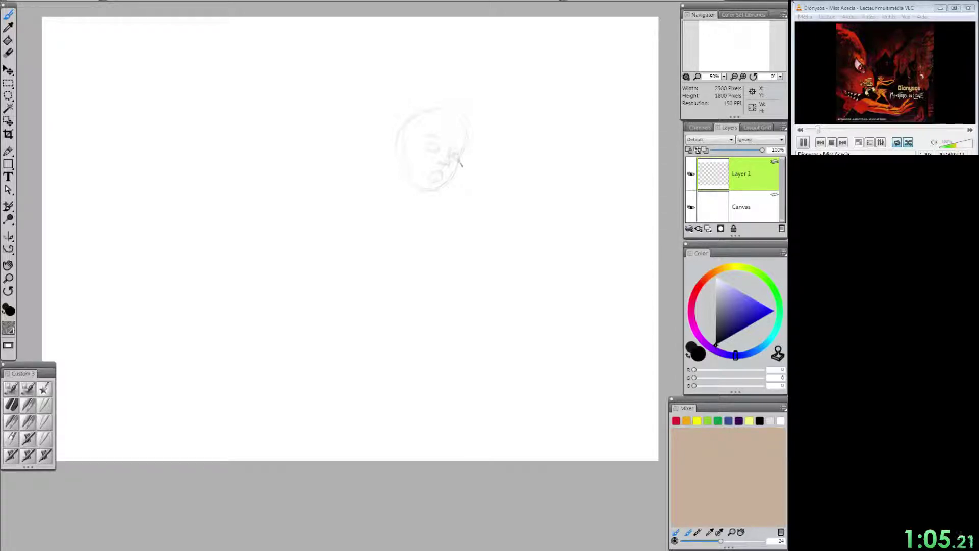
Step: Detail the nose and eye, and sketch the fringe and the long hair strands falling beside the face
left_click_drag(453, 158, 457, 156)
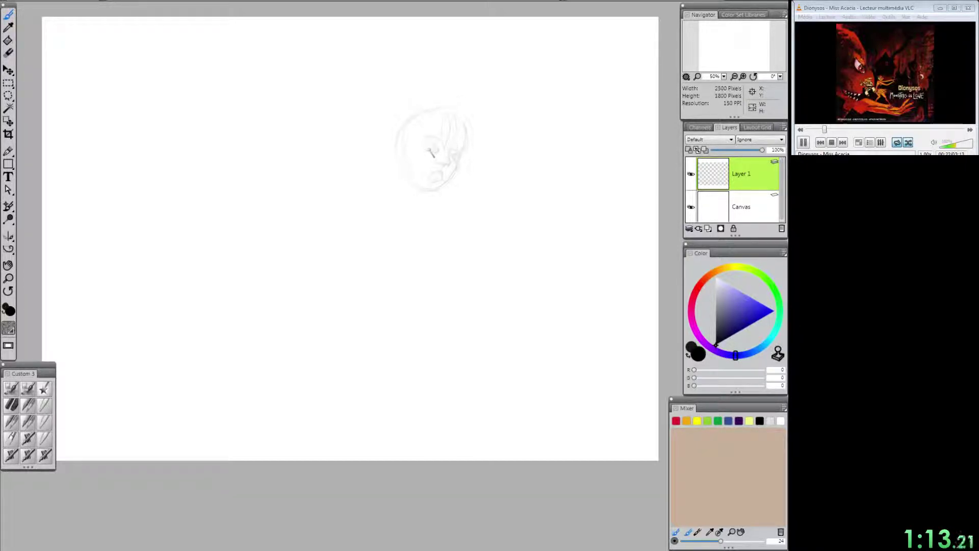
left_click_drag(431, 145, 434, 150)
mouse_move(452, 125)
left_mouse_down()
mouse_move(466, 130)
mouse_move(439, 152)
mouse_move(429, 146)
left_mouse_up()
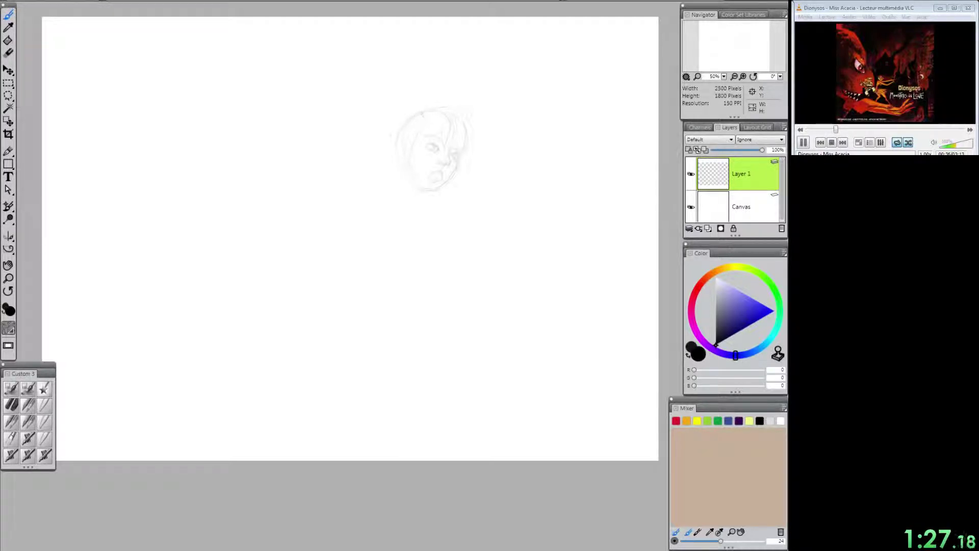
left_click_drag(398, 127, 417, 243)
left_click_drag(408, 163, 414, 189)
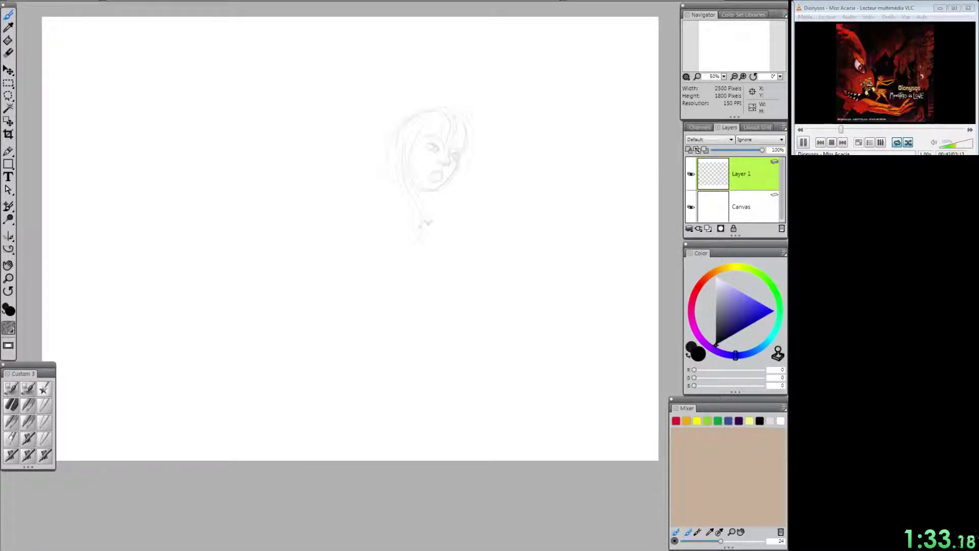
Step: Sketch the neck, the wrapped collar and the tapering upper-body outline below the head
mouse_move(438, 170)
left_mouse_down()
mouse_move(441, 180)
mouse_move(458, 171)
mouse_move(428, 186)
mouse_move(429, 228)
left_mouse_up()
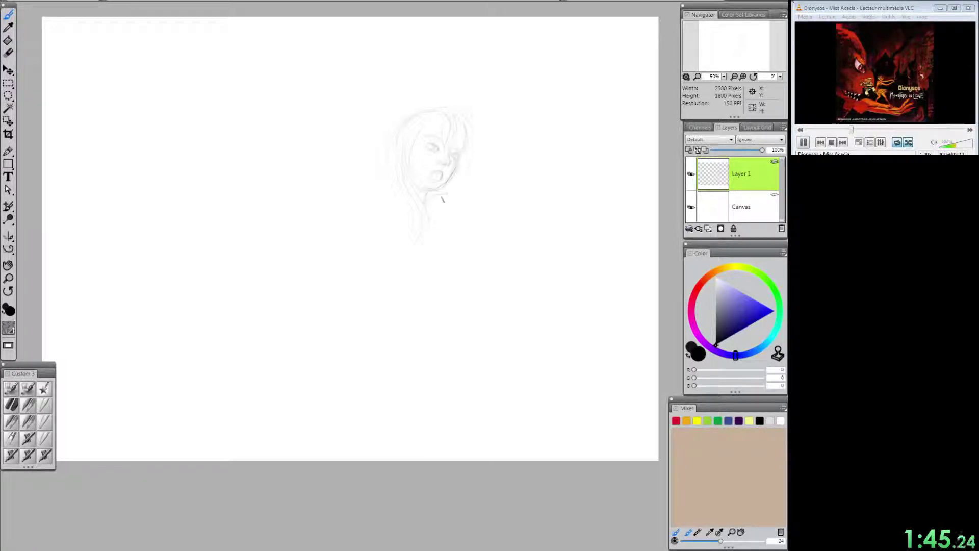
left_click_drag(441, 194, 425, 208)
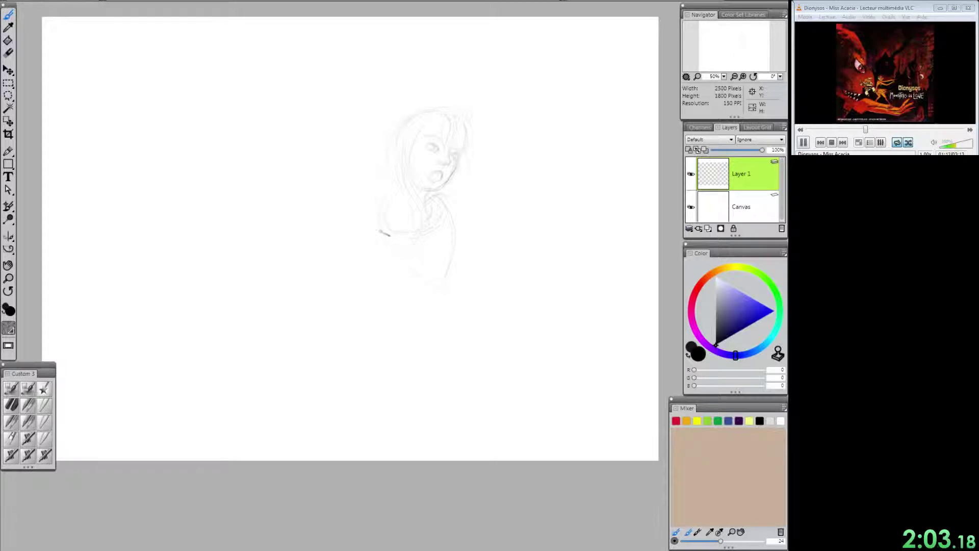
left_click_drag(384, 222, 433, 286)
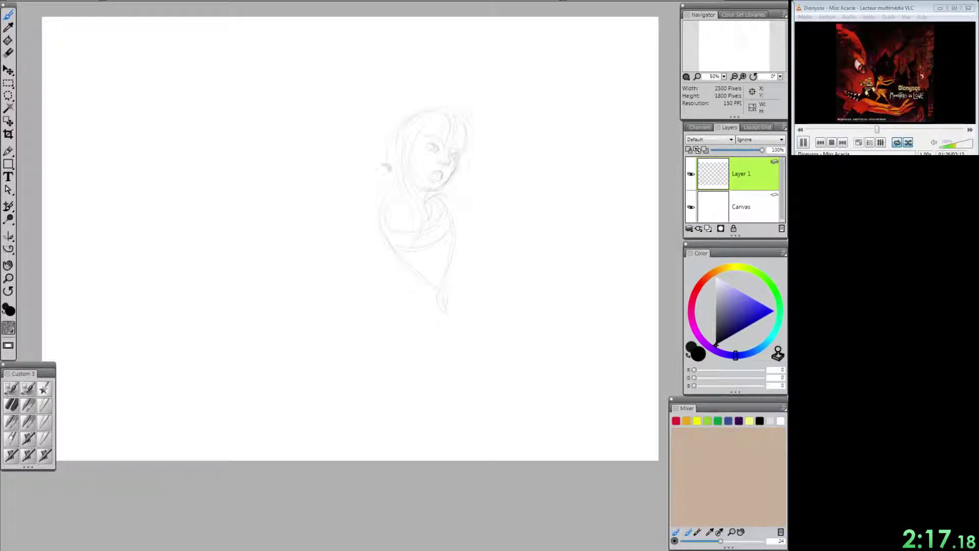
Step: Sketch the rounded shape behind the neck and the shoulder line leading into the outstretched arm
left_click_drag(361, 164, 384, 184)
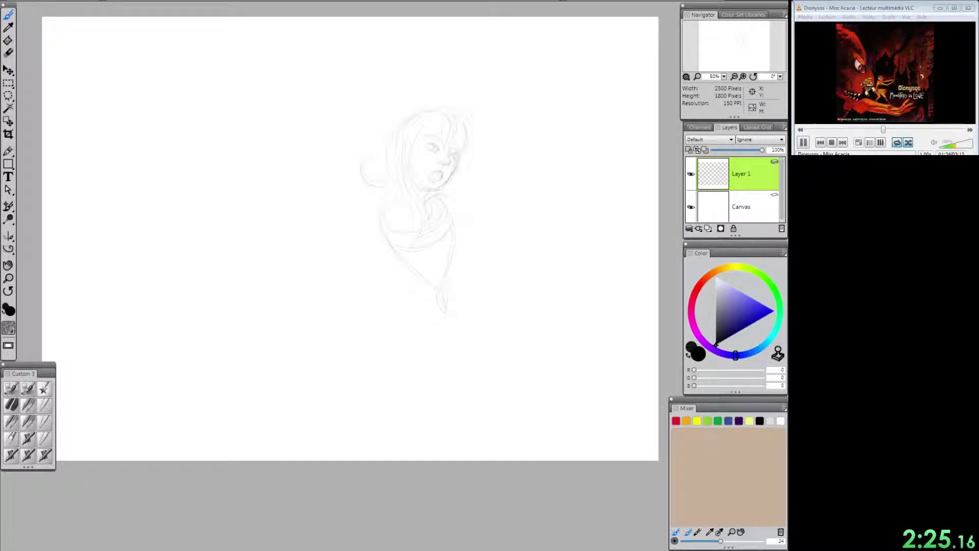
left_click_drag(386, 175, 364, 197)
mouse_move(383, 165)
left_mouse_down()
mouse_move(373, 194)
mouse_move(390, 195)
mouse_move(352, 201)
mouse_move(391, 206)
left_mouse_up()
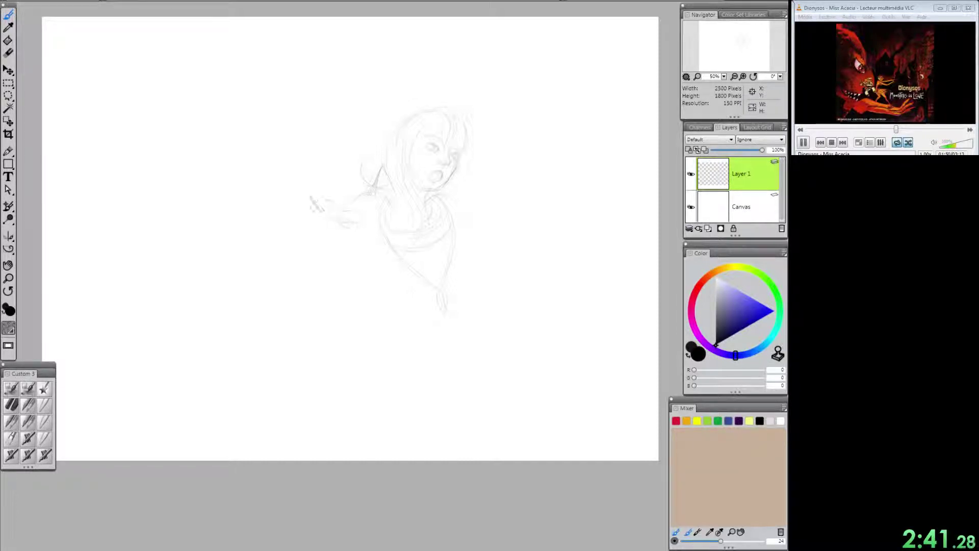
Step: Sketch the forearm extending sideways from the shoulder, ending in a flared, pleated cuff
mouse_move(305, 212)
left_mouse_down()
mouse_move(324, 215)
mouse_move(291, 222)
mouse_move(311, 228)
mouse_move(304, 245)
mouse_move(282, 226)
mouse_move(293, 236)
left_mouse_up()
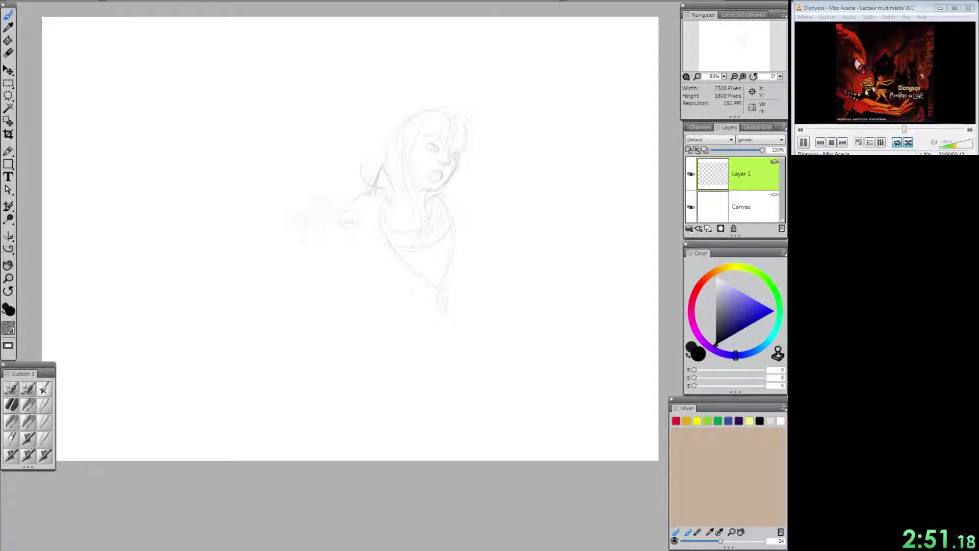
left_click_drag(291, 200, 300, 227)
mouse_move(264, 209)
left_mouse_down()
mouse_move(279, 209)
mouse_move(283, 222)
left_mouse_up()
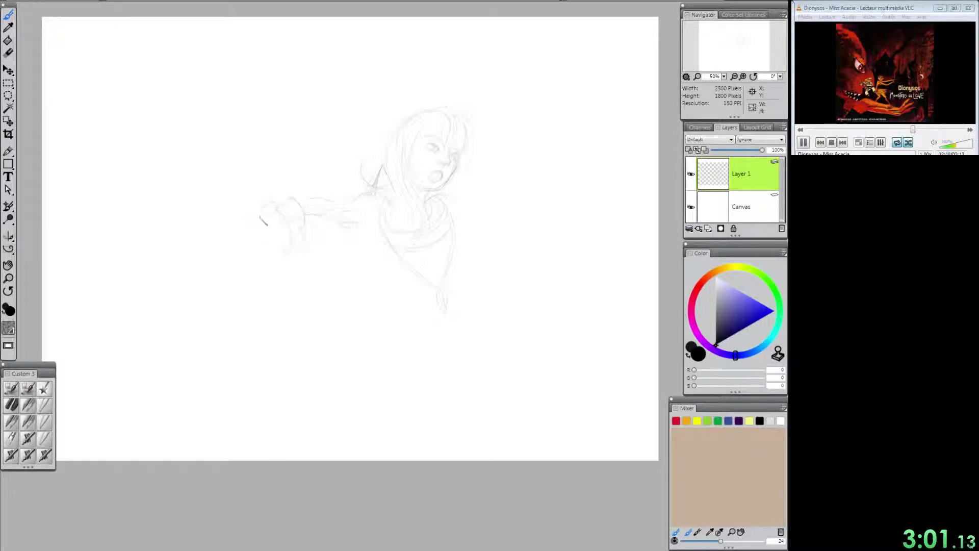
mouse_move(258, 215)
left_mouse_down()
mouse_move(263, 248)
mouse_move(255, 210)
mouse_move(273, 249)
mouse_move(269, 225)
mouse_move(282, 246)
mouse_move(282, 213)
left_mouse_up()
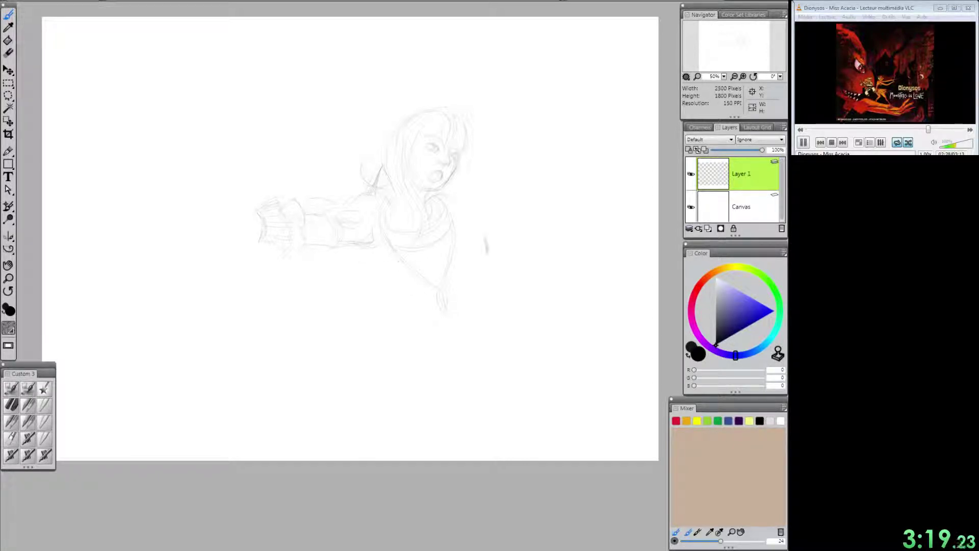
Step: Draw the hair falling along the far side of the face and outline the hair over the crown
left_click_drag(453, 108, 462, 120)
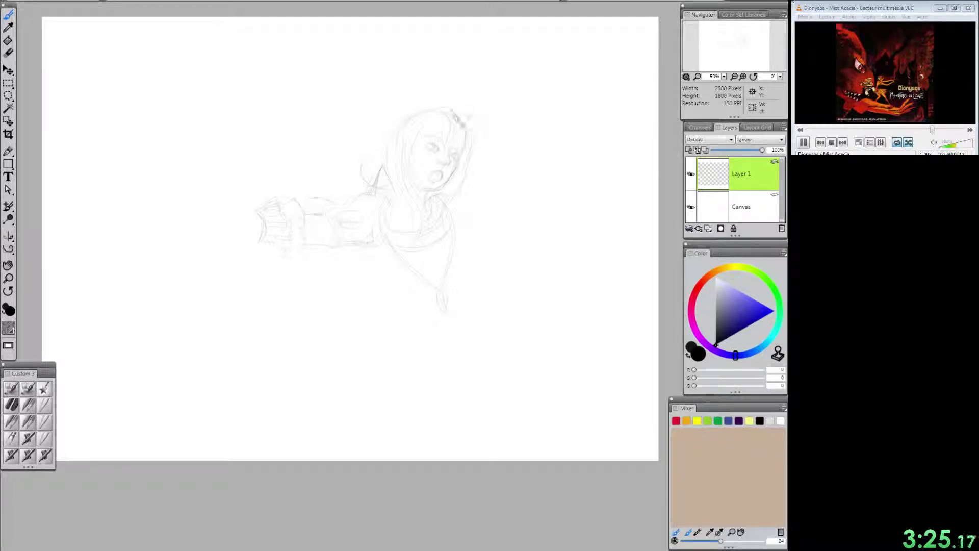
mouse_move(455, 116)
left_mouse_down()
mouse_move(473, 155)
mouse_move(450, 198)
left_mouse_up()
left_click_drag(459, 131, 461, 163)
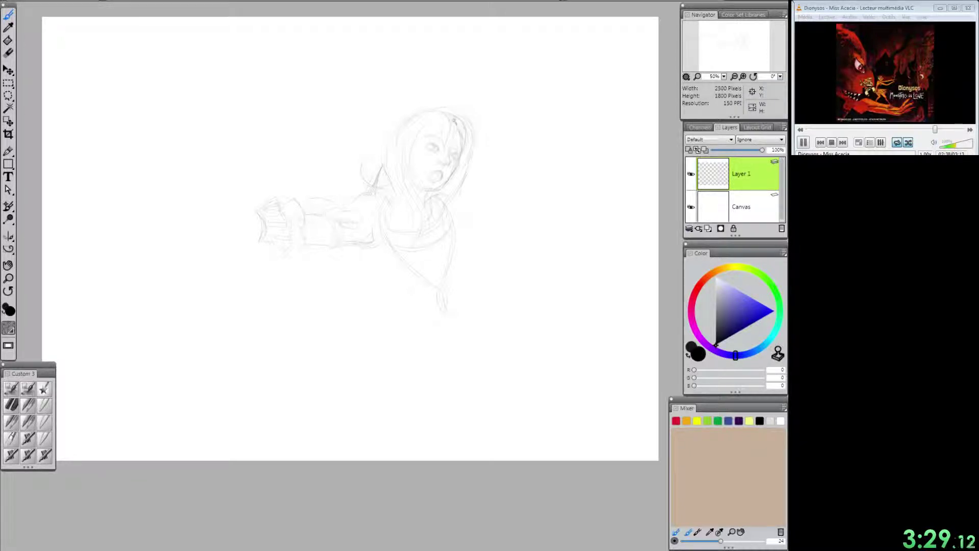
mouse_move(441, 110)
left_mouse_down()
mouse_move(444, 118)
mouse_move(403, 111)
mouse_move(399, 122)
left_mouse_up()
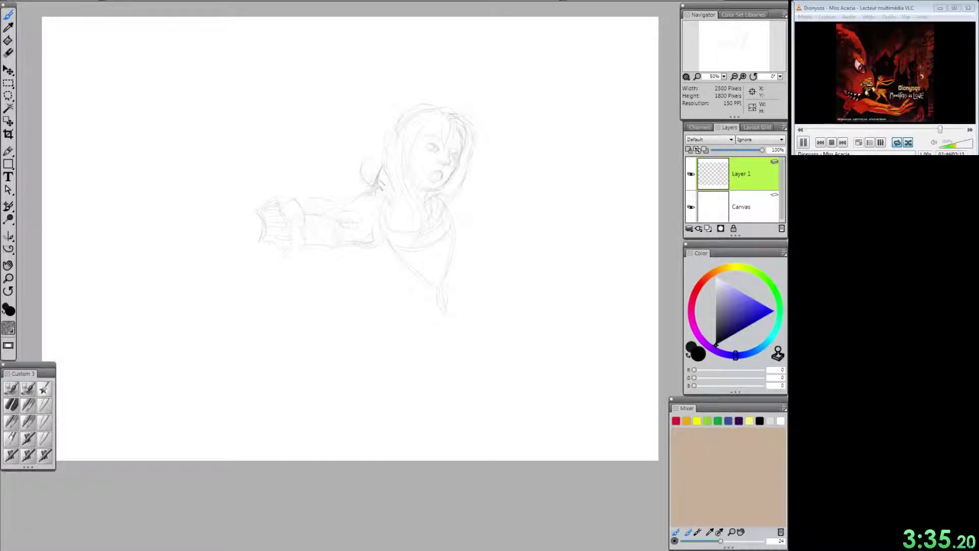
Step: Refine the hair strands, eye and jaw lines, and add the first strokes of the shoulder opposite the outstretched arm
mouse_move(384, 165)
left_mouse_down()
mouse_move(386, 248)
mouse_move(388, 207)
mouse_move(401, 199)
mouse_move(403, 223)
left_mouse_up()
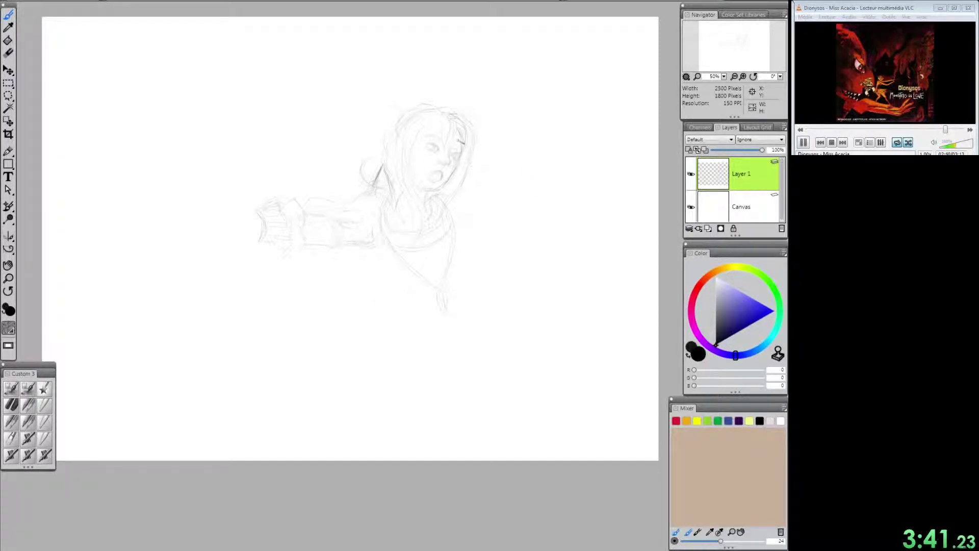
left_click_drag(460, 133, 465, 145)
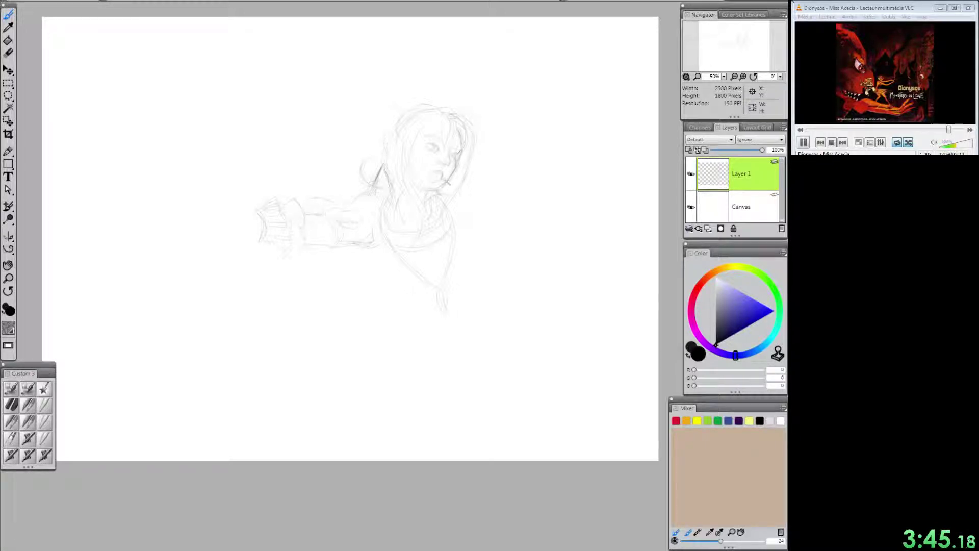
mouse_move(449, 186)
left_mouse_down()
mouse_move(423, 194)
mouse_move(422, 186)
mouse_move(431, 198)
left_mouse_up()
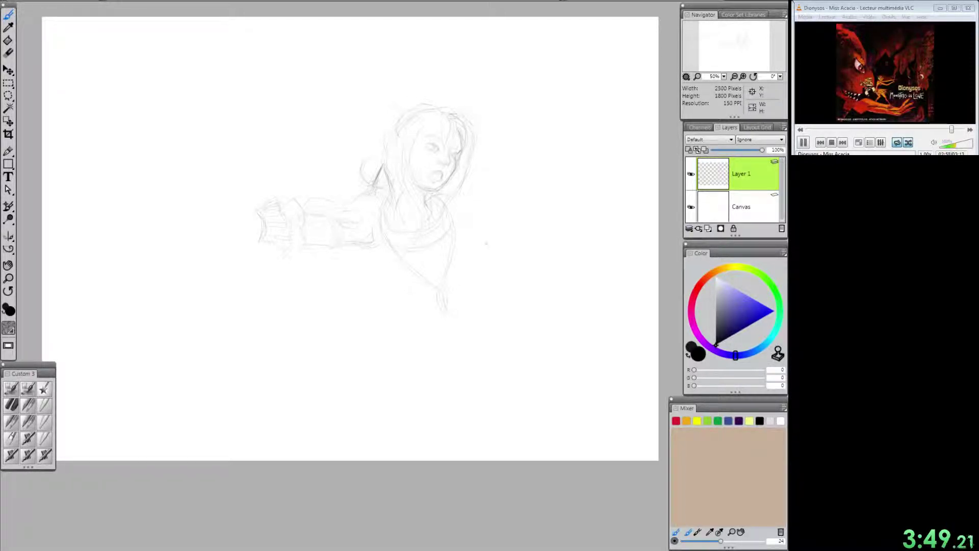
mouse_move(445, 154)
left_mouse_down()
mouse_move(440, 161)
mouse_move(430, 147)
left_mouse_up()
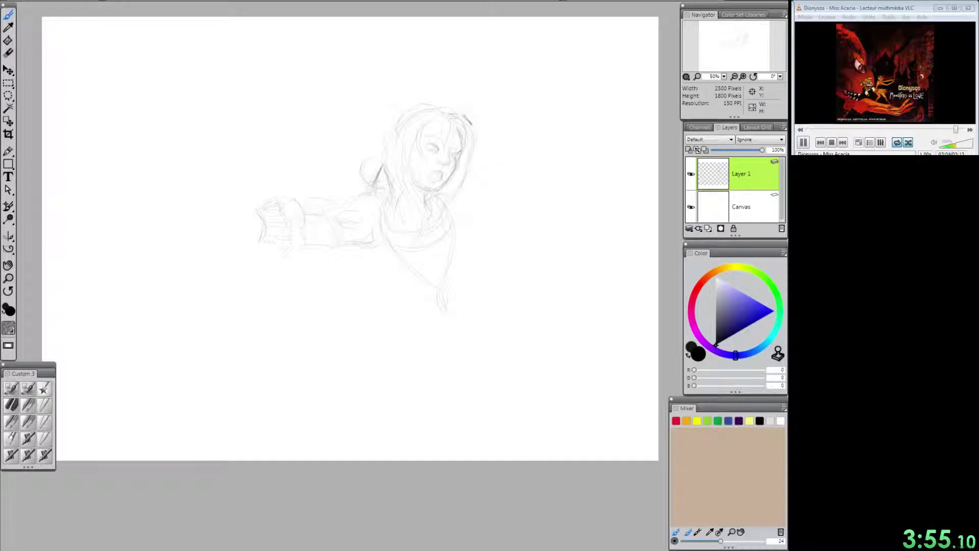
left_click_drag(435, 107, 450, 125)
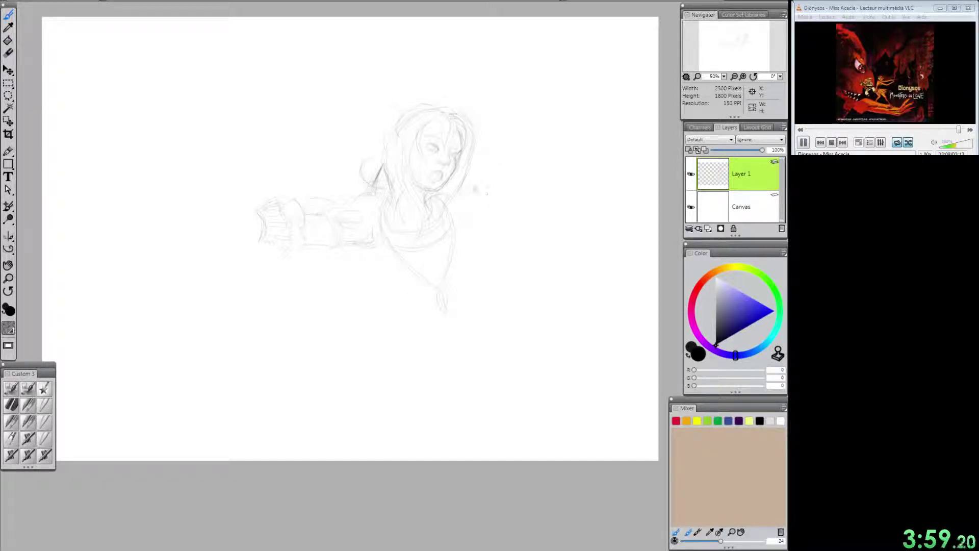
left_click_drag(463, 182, 465, 203)
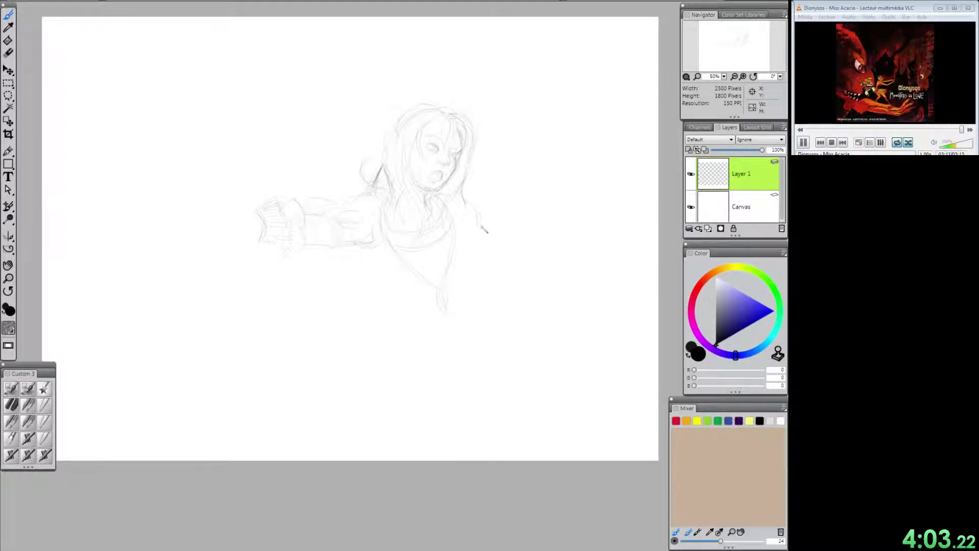
Step: Sketch the second arm extending sideways from the opposite shoulder, with a puffed sleeve, banded forearm and cuff
mouse_move(461, 242)
left_mouse_down()
mouse_move(482, 252)
mouse_move(486, 224)
mouse_move(479, 245)
left_mouse_up()
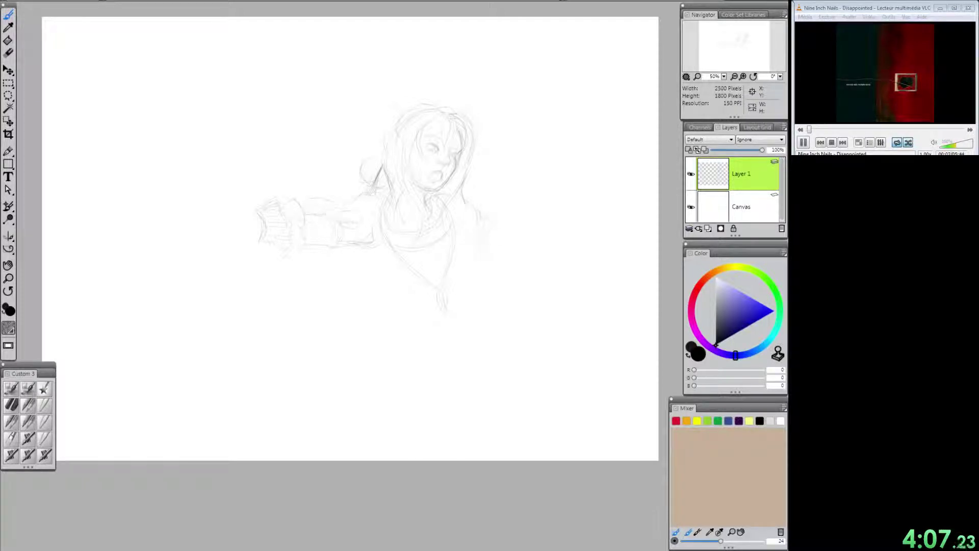
mouse_move(479, 244)
left_mouse_down()
mouse_move(493, 231)
mouse_move(479, 245)
left_mouse_up()
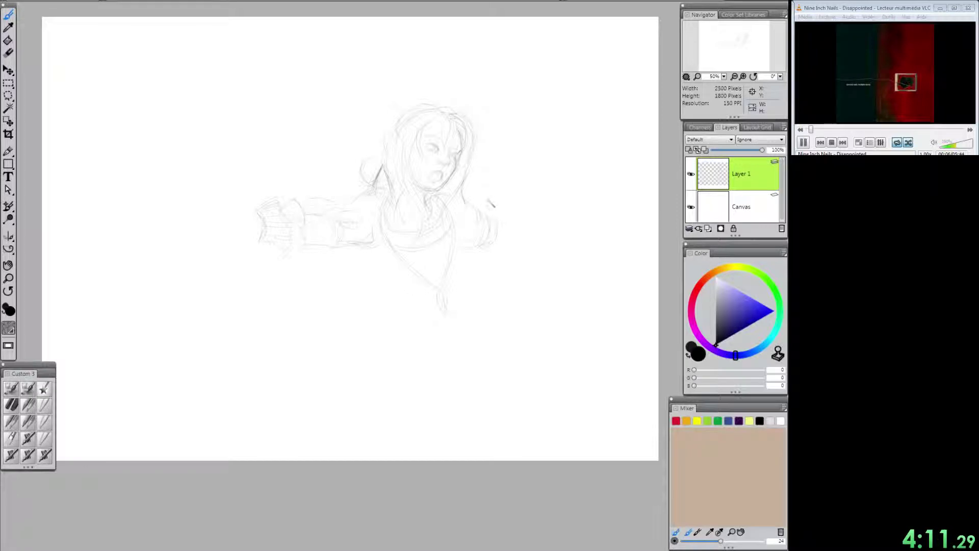
mouse_move(480, 209)
left_mouse_down()
mouse_move(497, 206)
mouse_move(486, 215)
mouse_move(506, 217)
left_mouse_up()
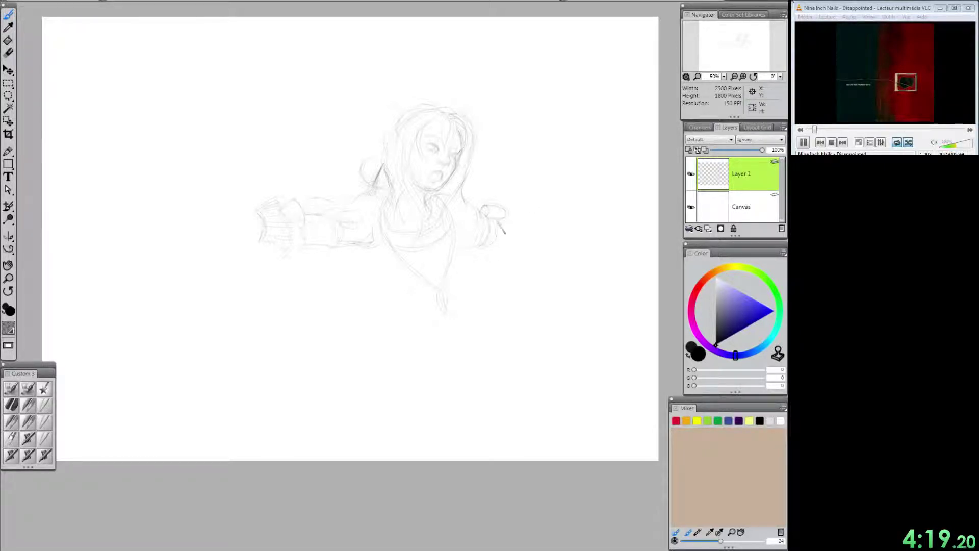
mouse_move(511, 221)
left_mouse_down()
mouse_move(515, 248)
mouse_move(519, 220)
mouse_move(525, 225)
mouse_move(515, 250)
mouse_move(503, 252)
mouse_move(519, 248)
mouse_move(517, 215)
mouse_move(512, 226)
mouse_move(524, 216)
mouse_move(540, 227)
mouse_move(535, 220)
mouse_move(542, 246)
mouse_move(539, 204)
mouse_move(528, 211)
mouse_move(556, 210)
left_mouse_up()
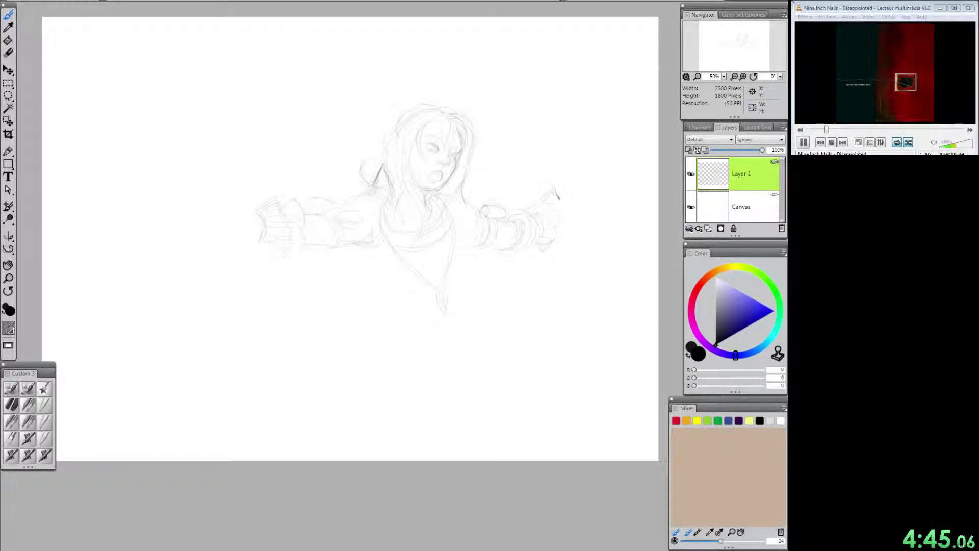
left_click_drag(555, 189, 564, 198)
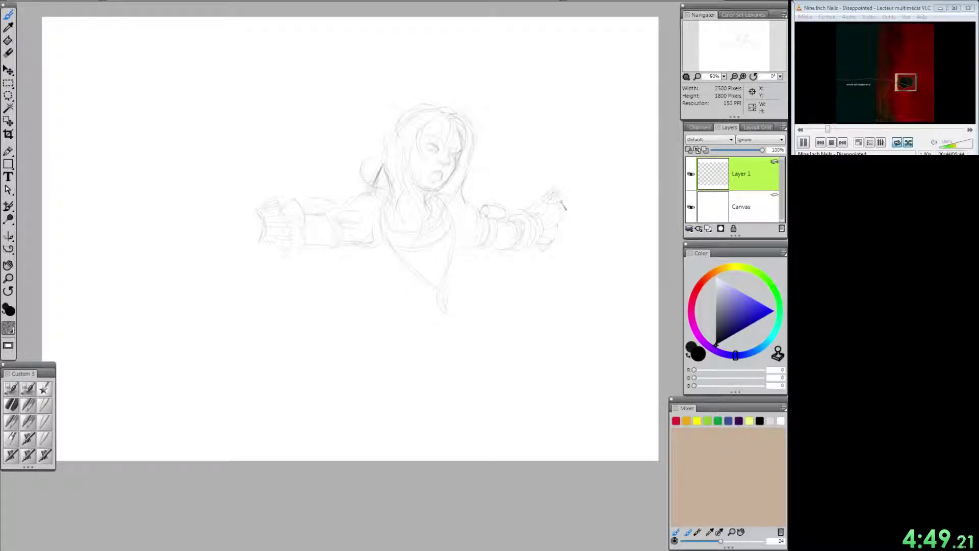
left_click_drag(565, 187, 563, 204)
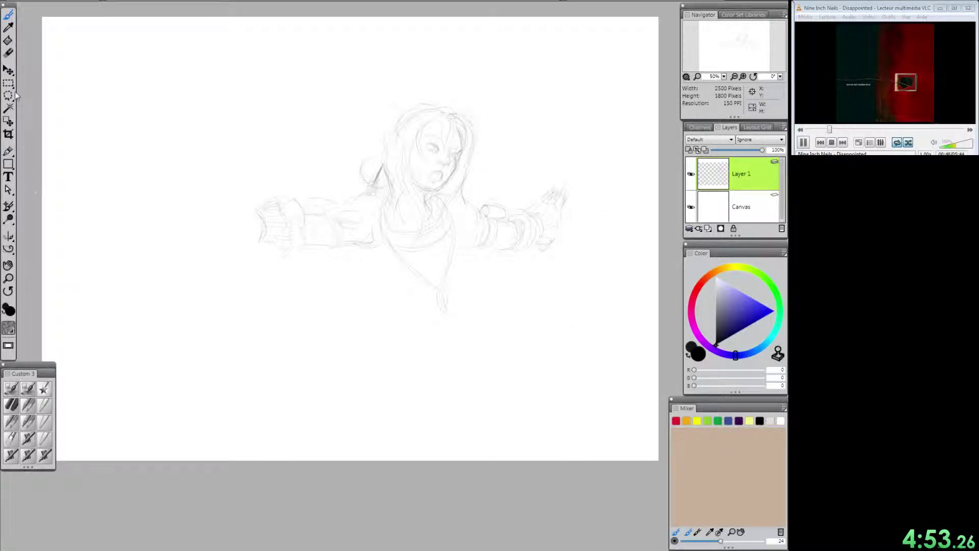
left_click(8, 52)
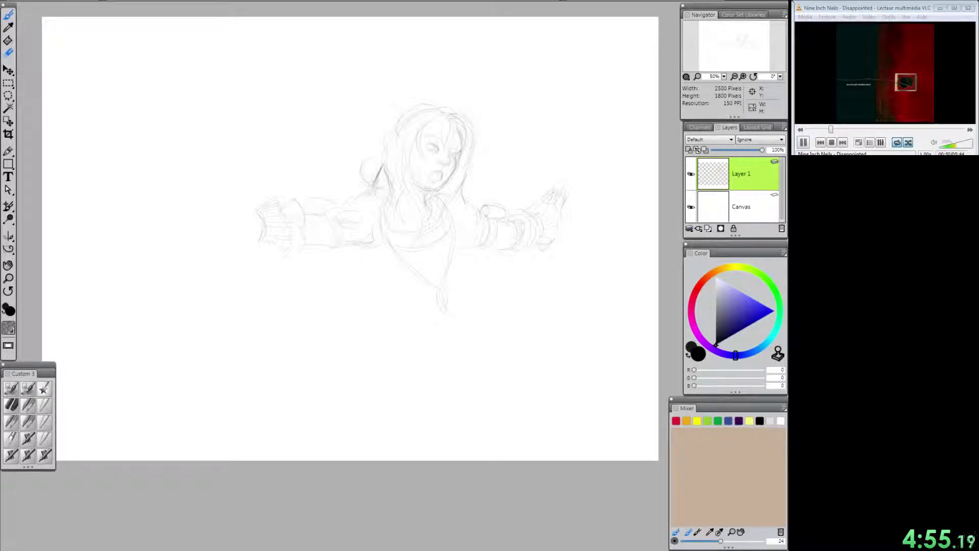
mouse_move(556, 208)
left_mouse_down()
mouse_move(561, 186)
mouse_move(543, 194)
left_mouse_up()
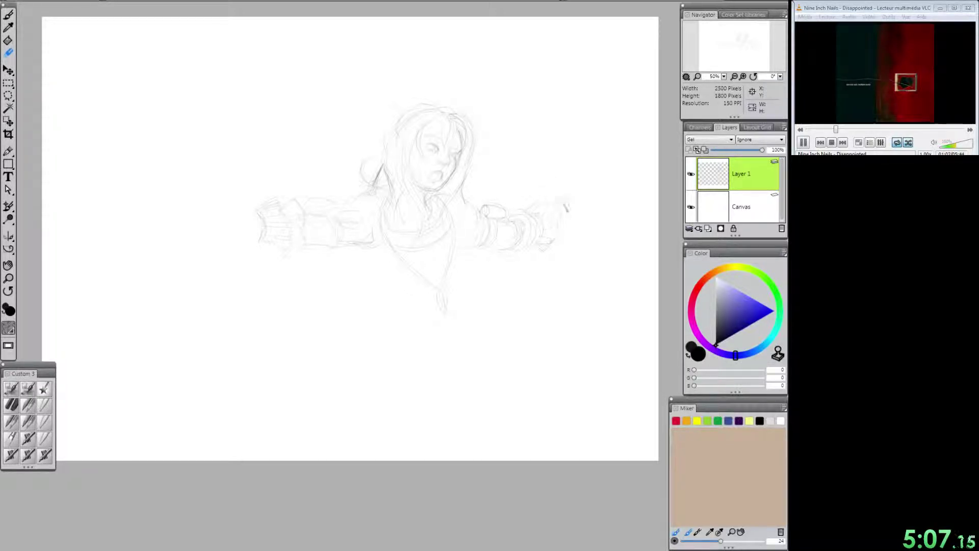
Step: Draw the open hand's spread, pointed fingers at the end of the second arm
left_click(8, 14)
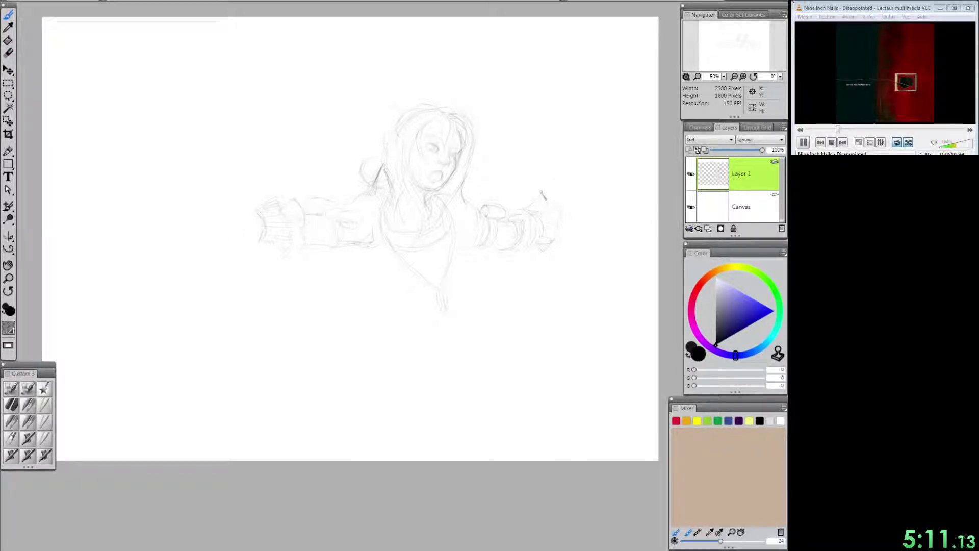
left_click_drag(541, 196, 545, 206)
mouse_move(556, 193)
left_mouse_down()
mouse_move(553, 211)
mouse_move(559, 205)
left_mouse_up()
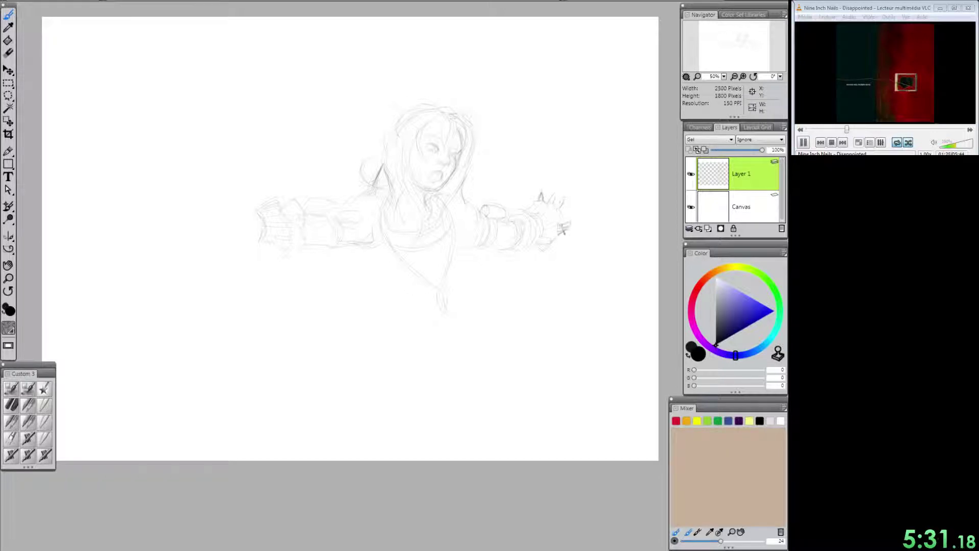
left_click_drag(569, 222, 562, 235)
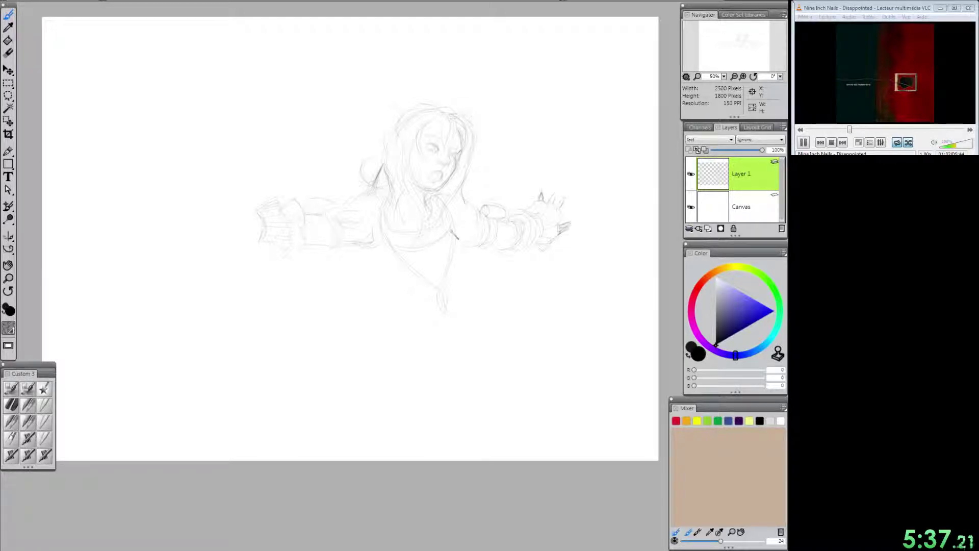
Step: Sketch the torso below the scarf, with the waist sides, the curved hem of the top and its pointed front flap
left_click_drag(381, 248, 392, 255)
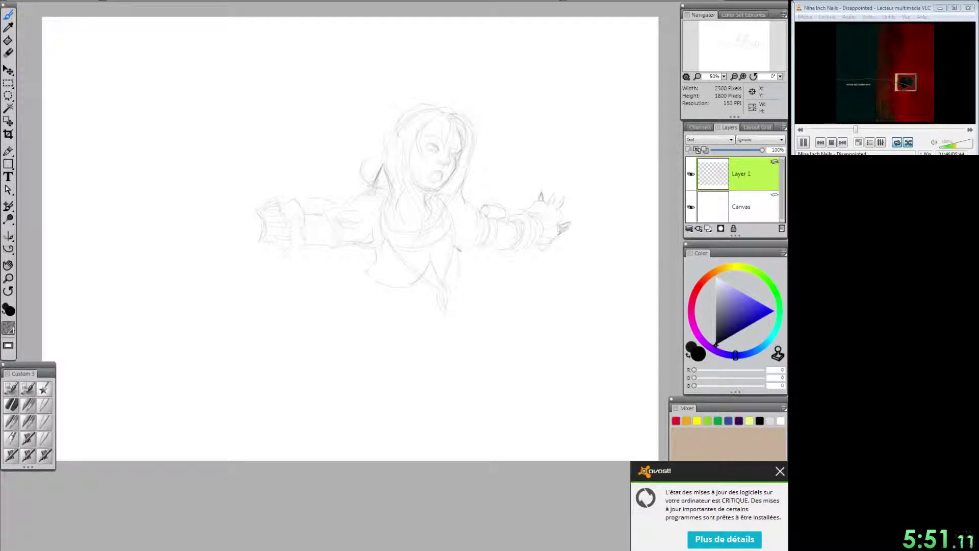
left_click_drag(456, 257, 463, 280)
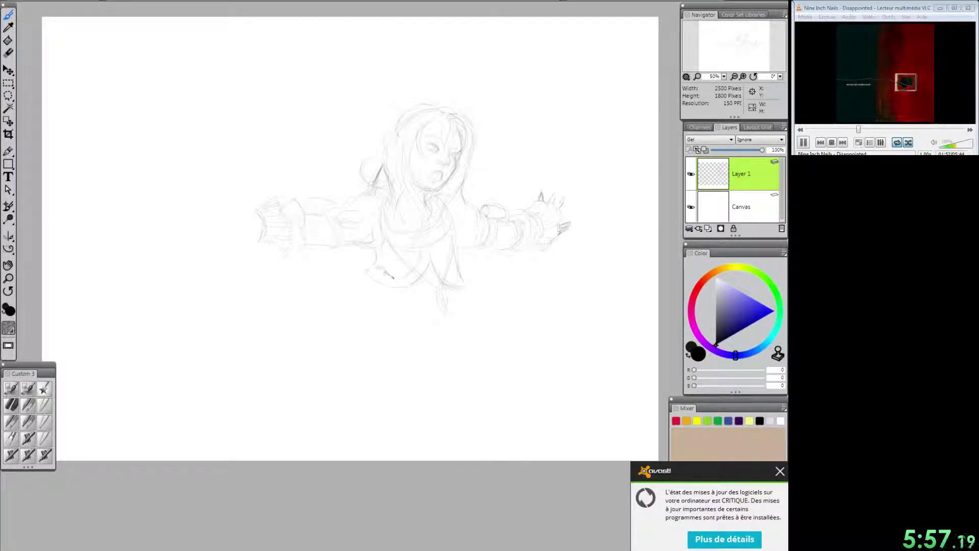
left_click_drag(377, 266, 390, 275)
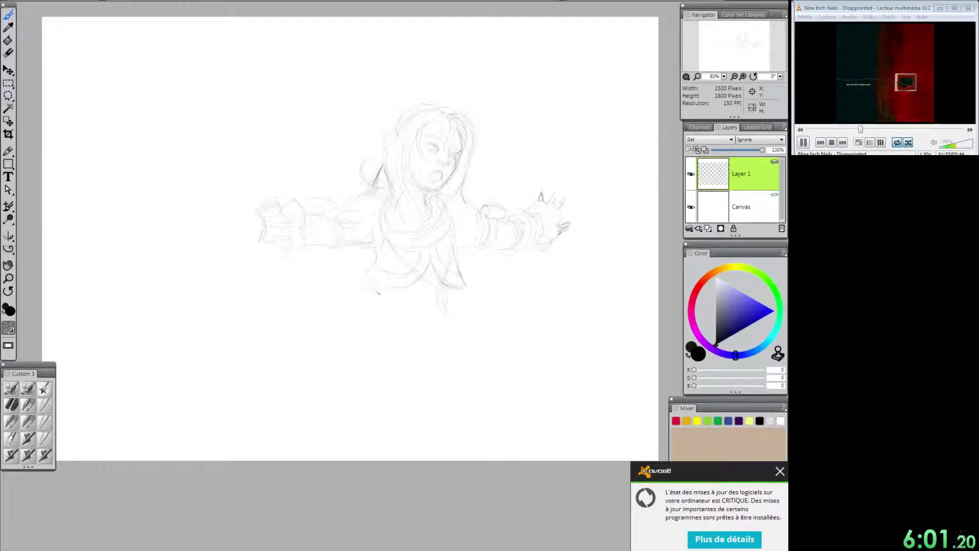
Step: Sketch the start of the skirt flaring from the waist and two rounded sash tails hanging from the belt
left_click_drag(337, 301, 371, 278)
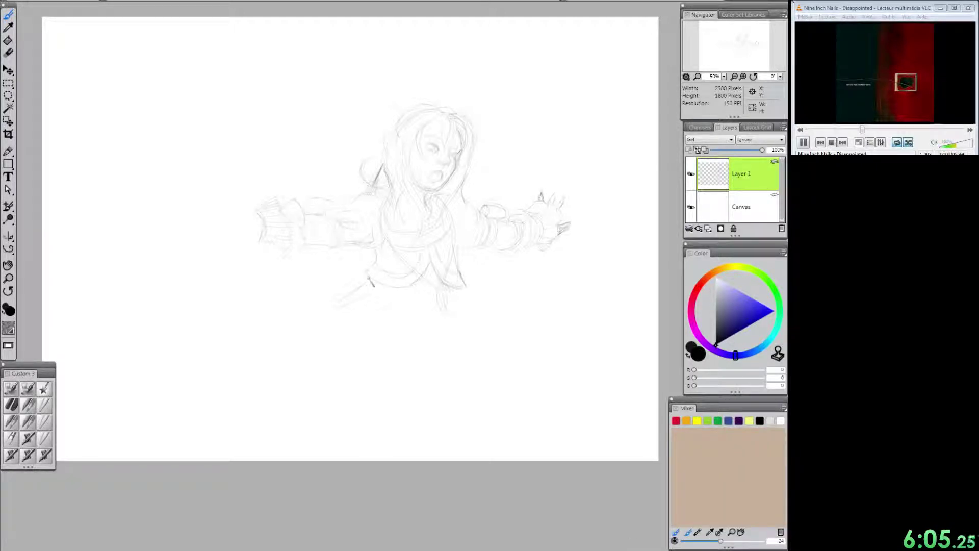
left_click_drag(339, 306, 393, 289)
mouse_move(357, 316)
left_mouse_down()
mouse_move(347, 332)
mouse_move(368, 337)
left_mouse_up()
left_click_drag(401, 291, 368, 336)
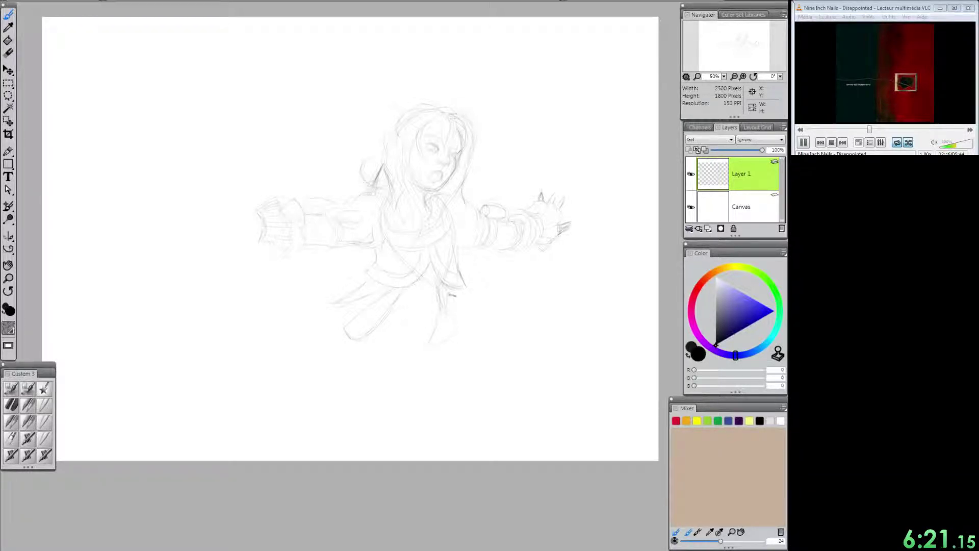
mouse_move(452, 294)
left_mouse_down()
mouse_move(456, 330)
mouse_move(429, 343)
mouse_move(449, 329)
left_mouse_up()
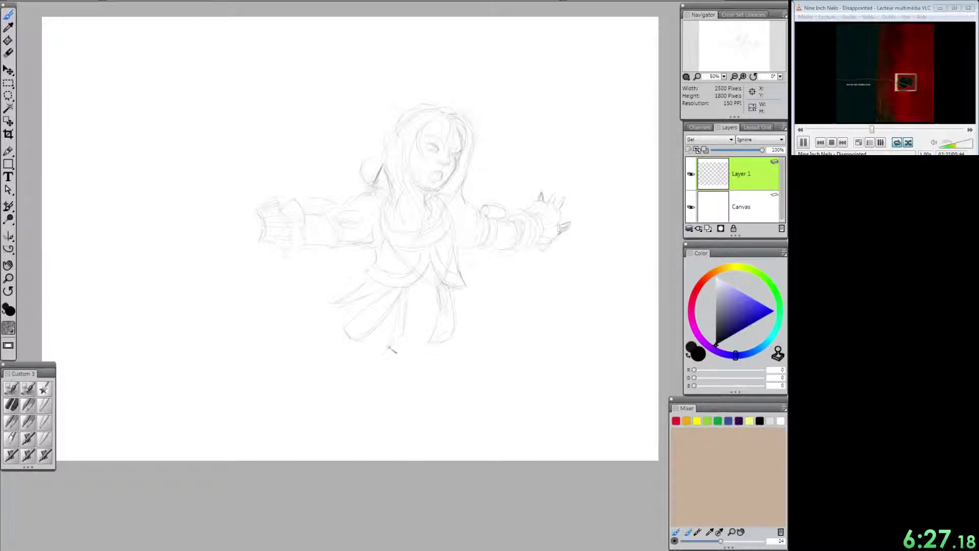
Step: Draw the skirt's long front fold down to the canvas edge, its ruffled hem and its outer edge sweeping sideways
mouse_move(368, 359)
left_mouse_down()
mouse_move(340, 405)
mouse_move(337, 441)
left_mouse_up()
left_click_drag(385, 392, 362, 423)
mouse_move(404, 347)
left_mouse_down()
mouse_move(399, 372)
mouse_move(342, 436)
mouse_move(352, 394)
mouse_move(384, 355)
mouse_move(370, 371)
mouse_move(363, 410)
mouse_move(336, 438)
mouse_move(337, 466)
left_mouse_up()
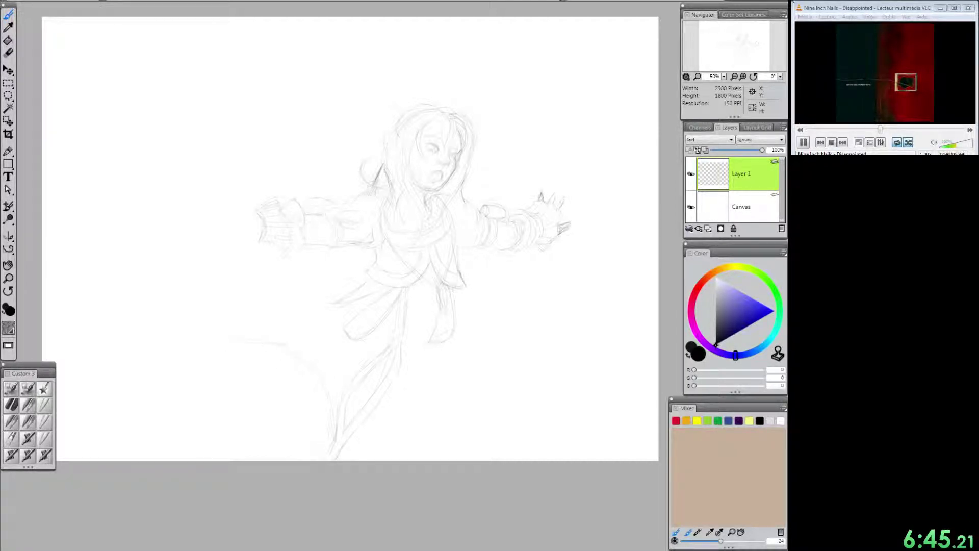
left_click_drag(251, 324, 301, 306)
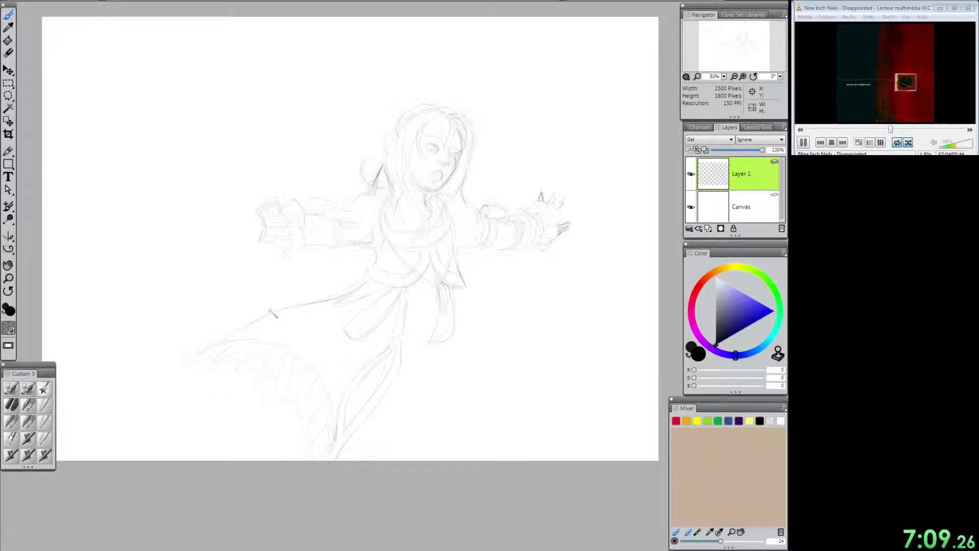
mouse_move(253, 314)
left_mouse_down()
mouse_move(229, 313)
mouse_move(222, 330)
mouse_move(237, 307)
mouse_move(222, 342)
left_mouse_up()
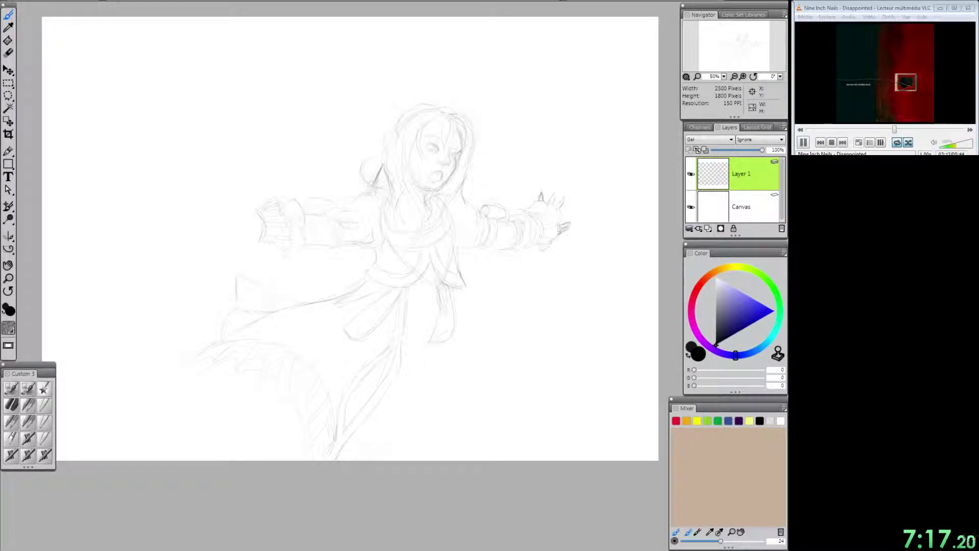
Step: Erase the stray lines at the far corner of the skirt's outer edge and redraw it as a rounded fold
key("n")
mouse_move(234, 291)
left_mouse_down()
mouse_move(245, 273)
mouse_move(234, 284)
mouse_move(268, 288)
mouse_move(260, 283)
left_mouse_up()
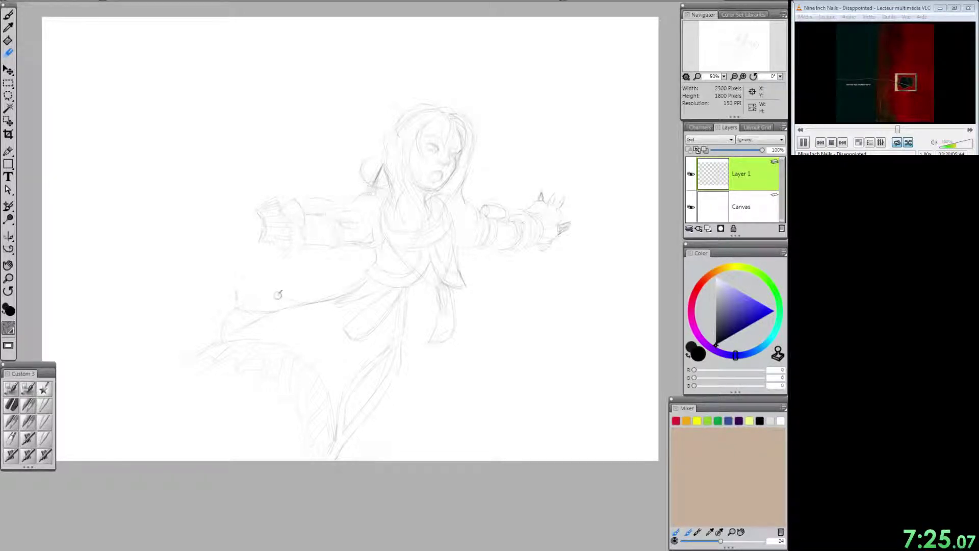
key("Tab")
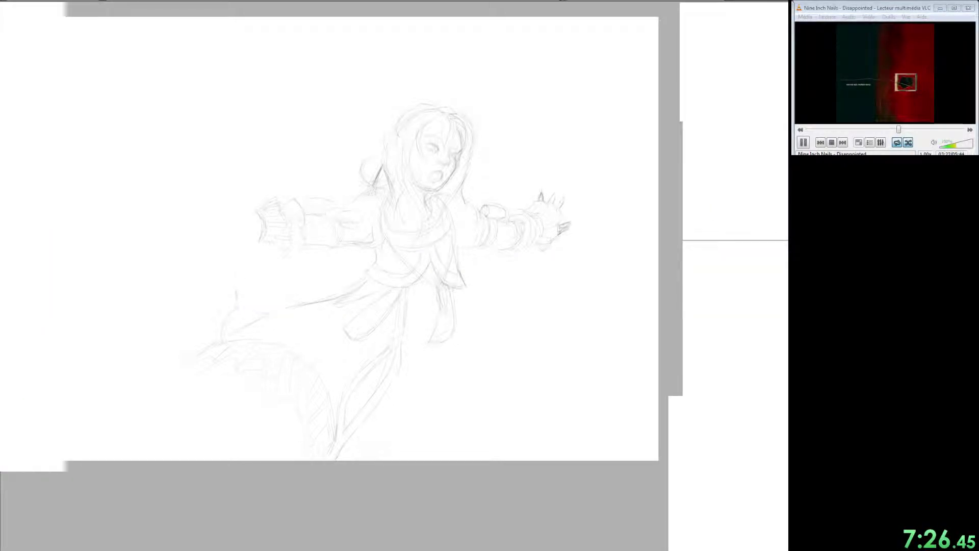
key("Tab")
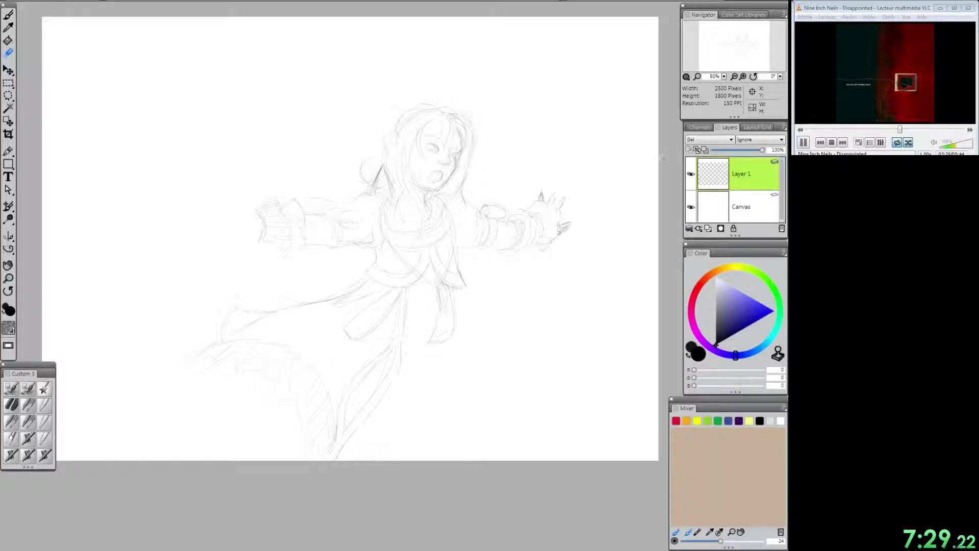
left_click(743, 77)
left_click(742, 77)
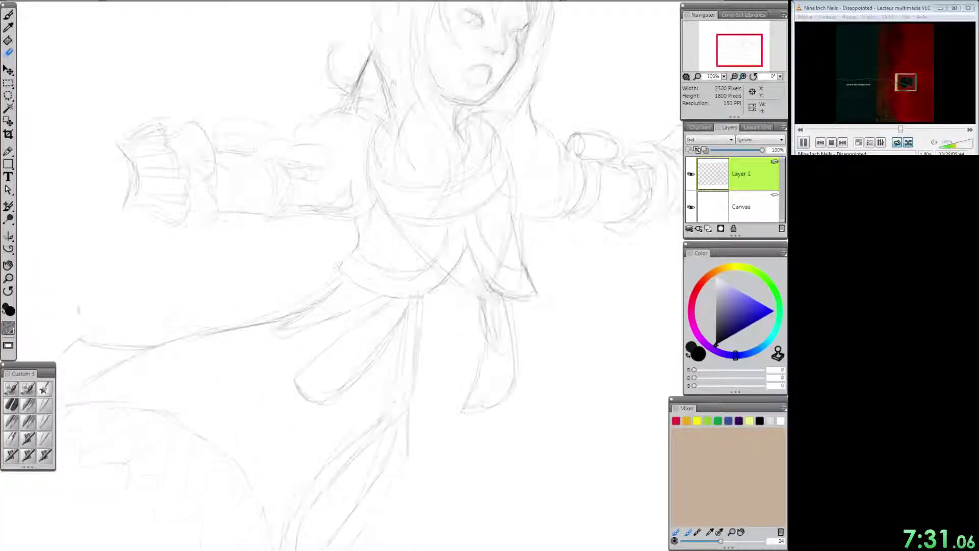
left_click_drag(739, 49, 725, 57)
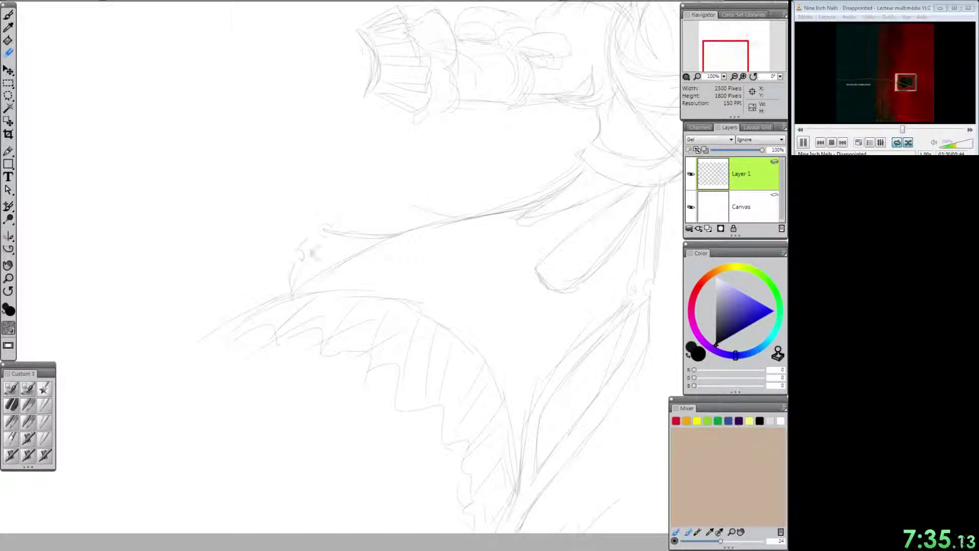
key("ctrl+minus")
key("ctrl+minus")
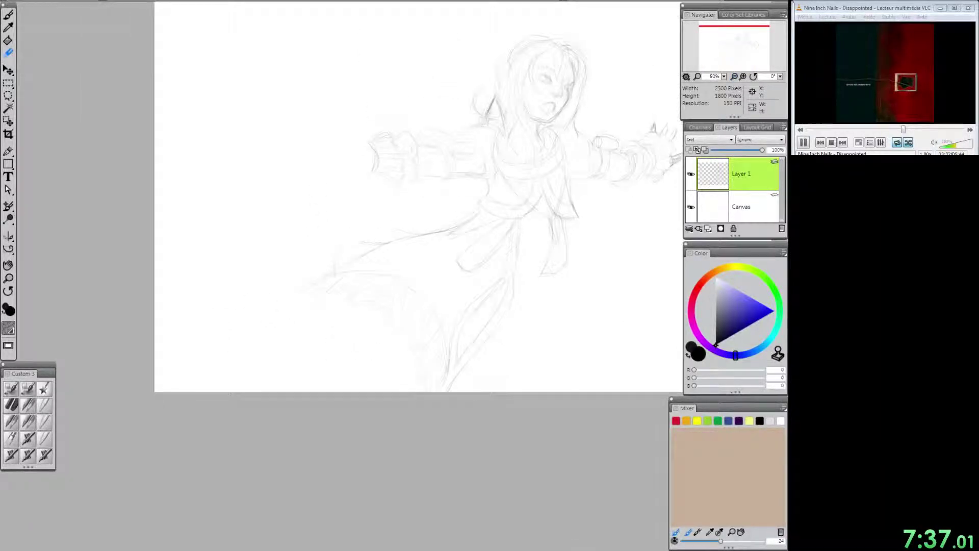
left_click_drag(293, 82, 202, 118)
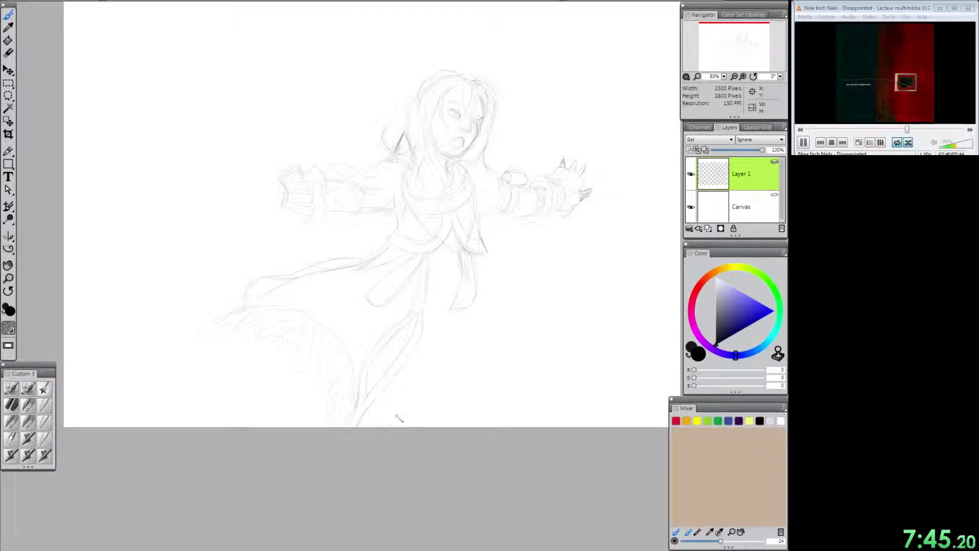
Step: Sketch the skirt's opposite side sweeping outward, with its upper edge, wavy hem and dark folds beside the sash tail
mouse_move(373, 405)
left_mouse_down()
mouse_move(479, 357)
mouse_move(566, 364)
left_mouse_up()
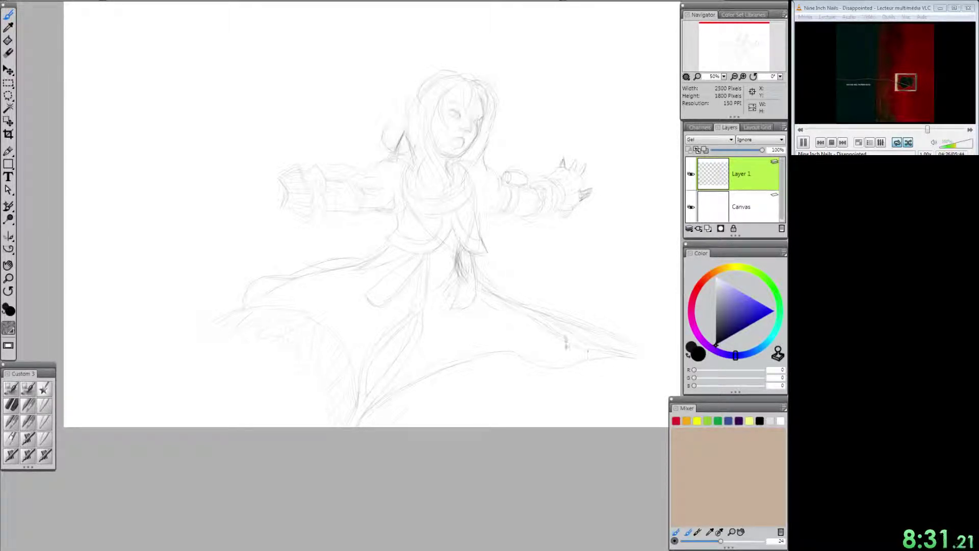
mouse_move(646, 365)
left_mouse_down()
mouse_move(625, 331)
mouse_move(439, 255)
left_mouse_up()
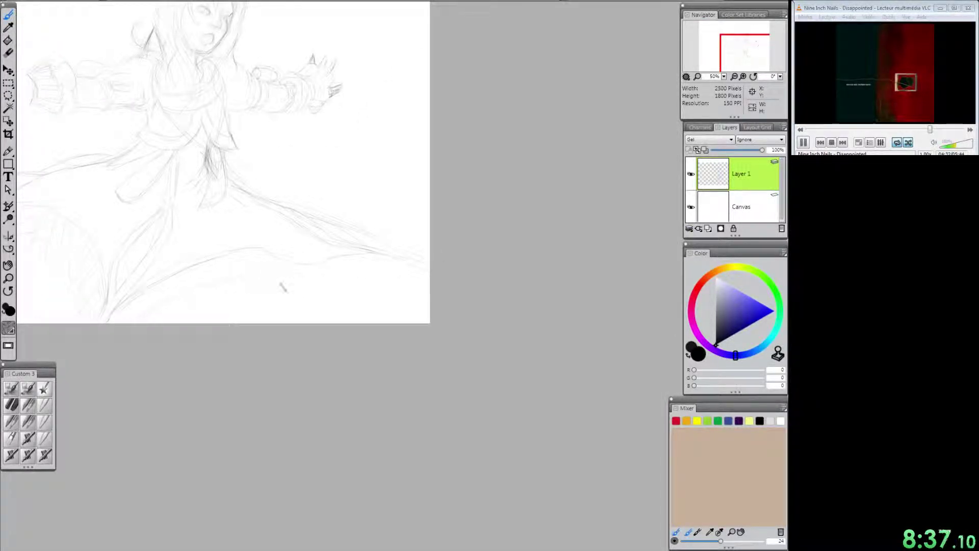
left_click_drag(743, 62, 732, 56)
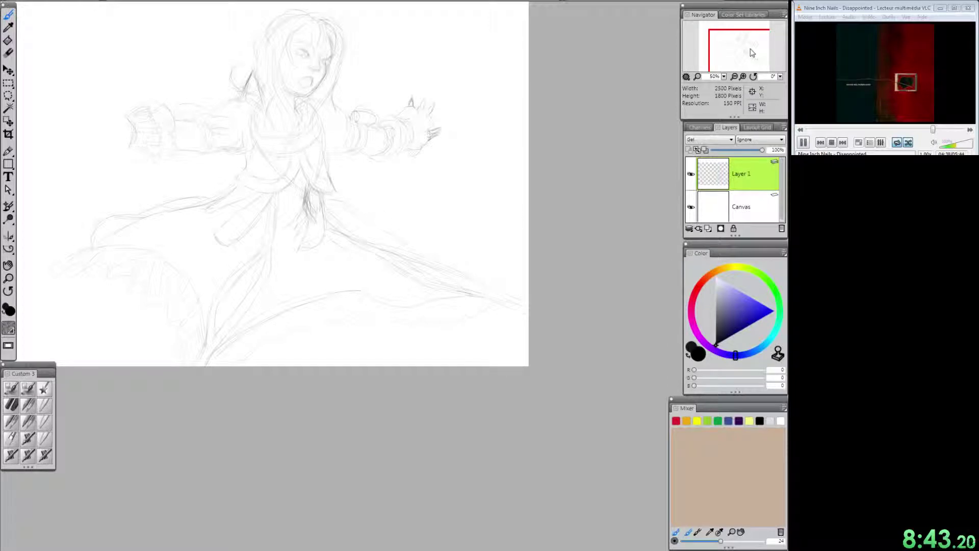
Step: Extend the skirt outward past the ruffled hem with a long trailing edge, and add fold lines above and below it
left_click_drag(752, 52, 738, 54)
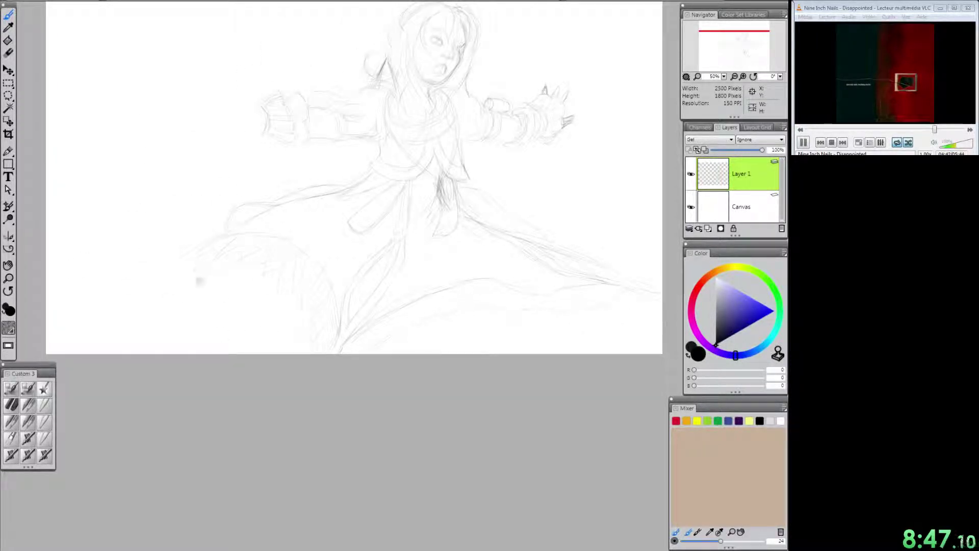
left_click_drag(194, 261, 204, 268)
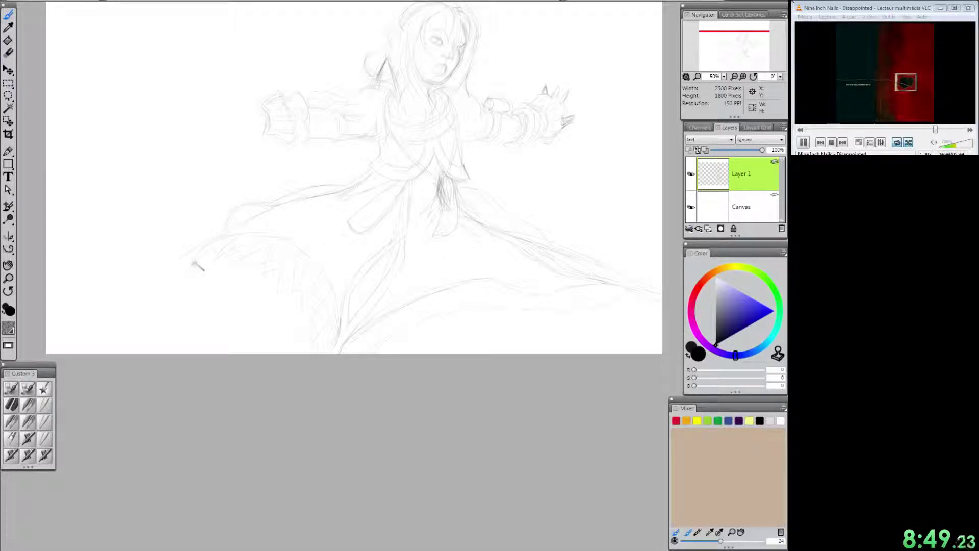
left_click_drag(154, 265, 224, 236)
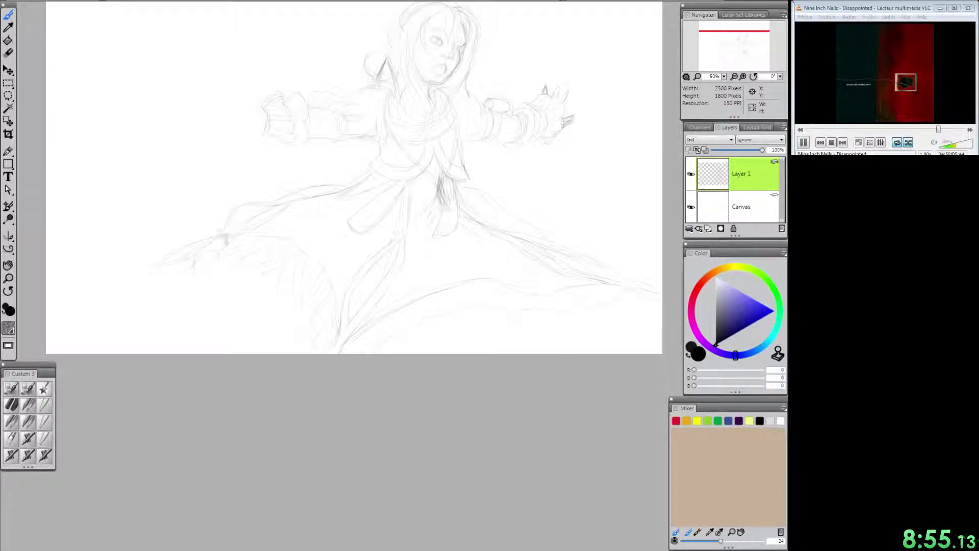
left_click_drag(83, 283, 190, 260)
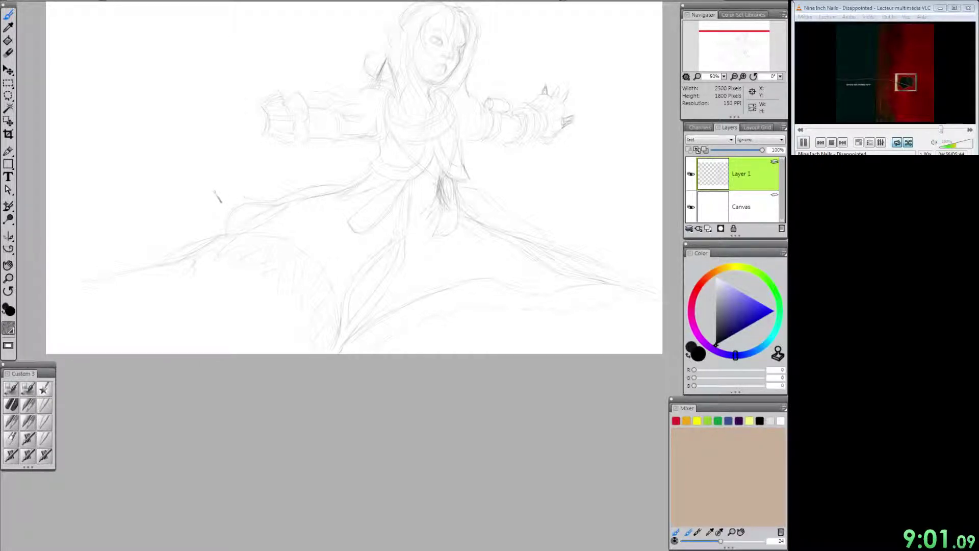
left_click_drag(198, 196, 253, 200)
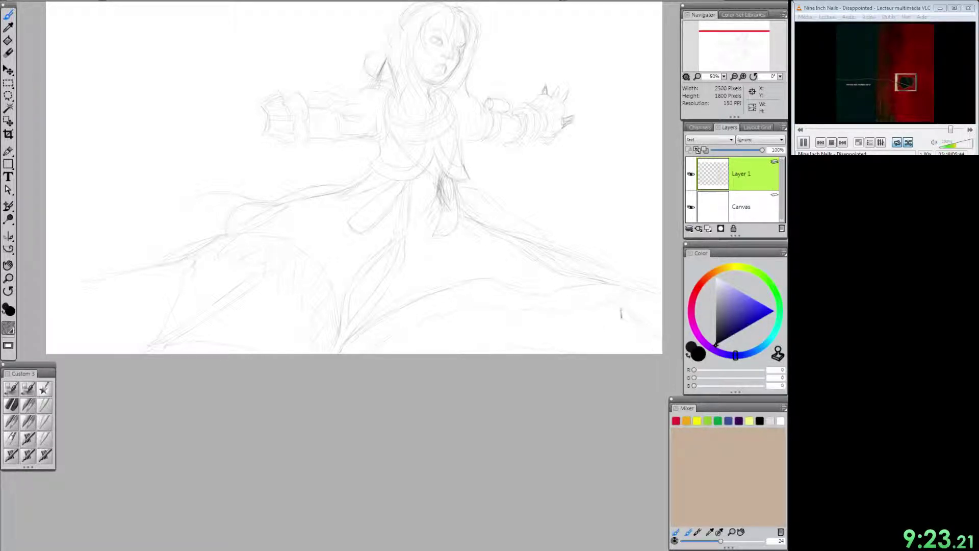
Step: Sketch the missing hand beyond the ruffled cuff and a long, straight staff running diagonally up and outward from it
left_click_drag(736, 47, 732, 35)
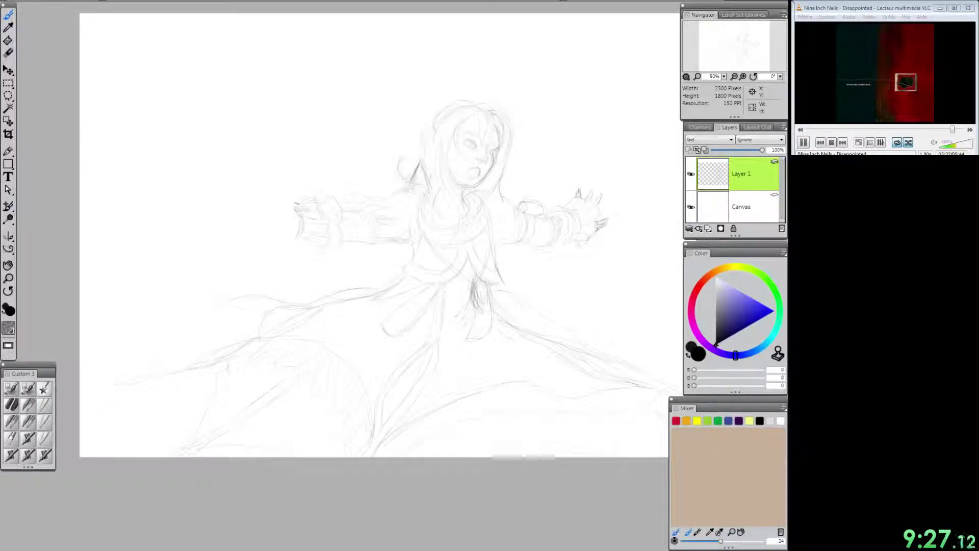
left_click_drag(299, 203, 270, 193)
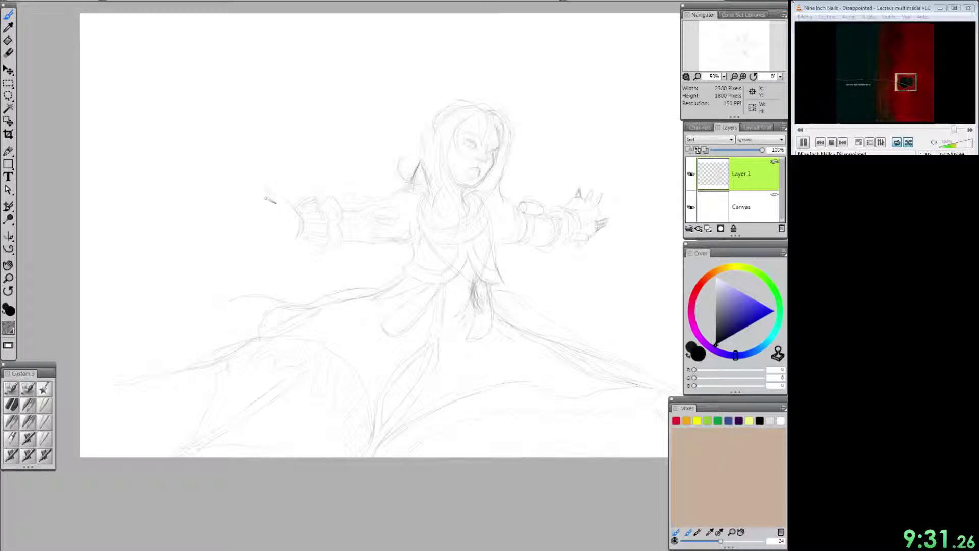
left_click_drag(264, 193, 294, 200)
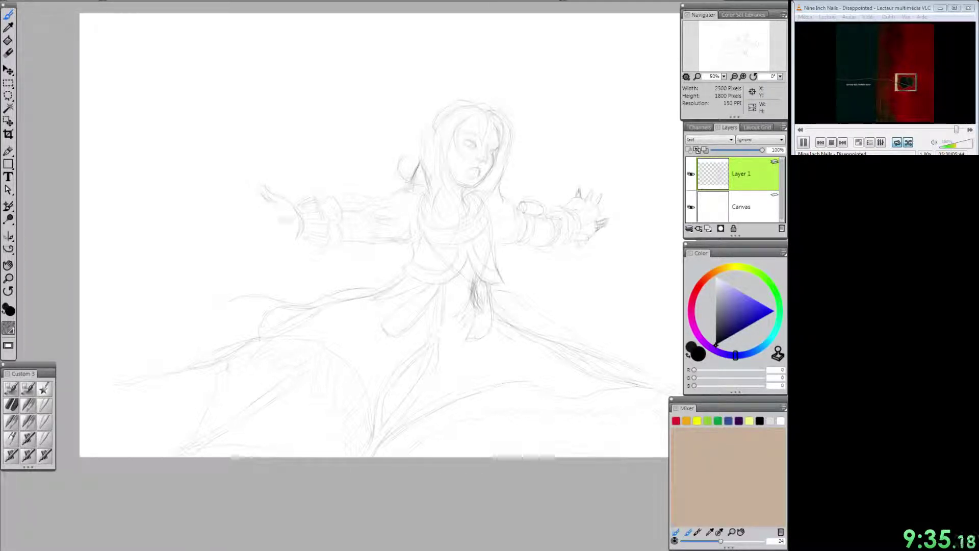
left_click_drag(269, 195, 291, 210)
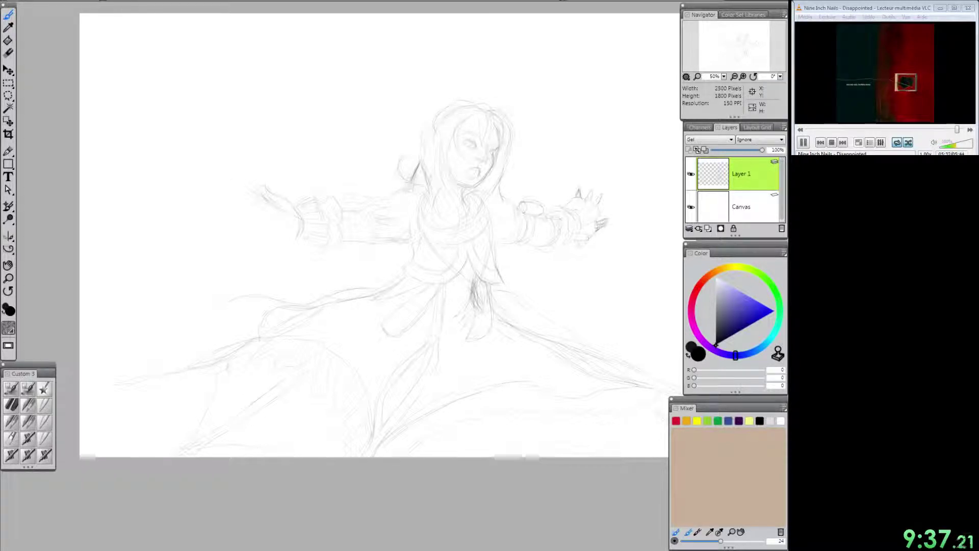
left_click_drag(171, 143, 244, 183)
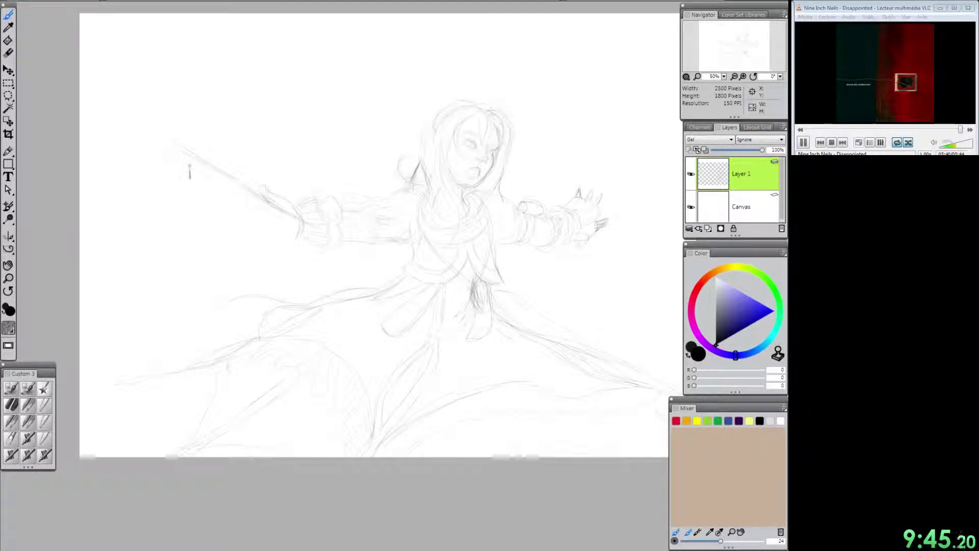
left_click_drag(169, 148, 300, 230)
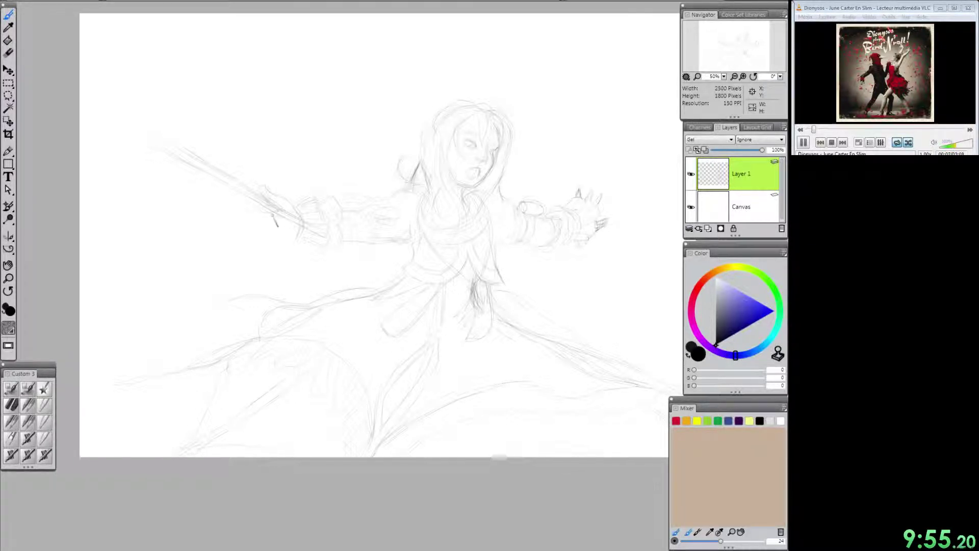
Step: Draw the fingers gripping the staff with darker strokes, and add faint trailing lines below the hand and cuff
mouse_move(280, 221)
left_mouse_down()
mouse_move(302, 238)
mouse_move(276, 232)
left_mouse_up()
mouse_move(273, 212)
left_mouse_down()
mouse_move(265, 226)
mouse_move(256, 208)
mouse_move(276, 211)
left_mouse_up()
mouse_move(287, 226)
left_mouse_down()
mouse_move(290, 239)
mouse_move(279, 221)
mouse_move(253, 219)
mouse_move(277, 235)
left_mouse_up()
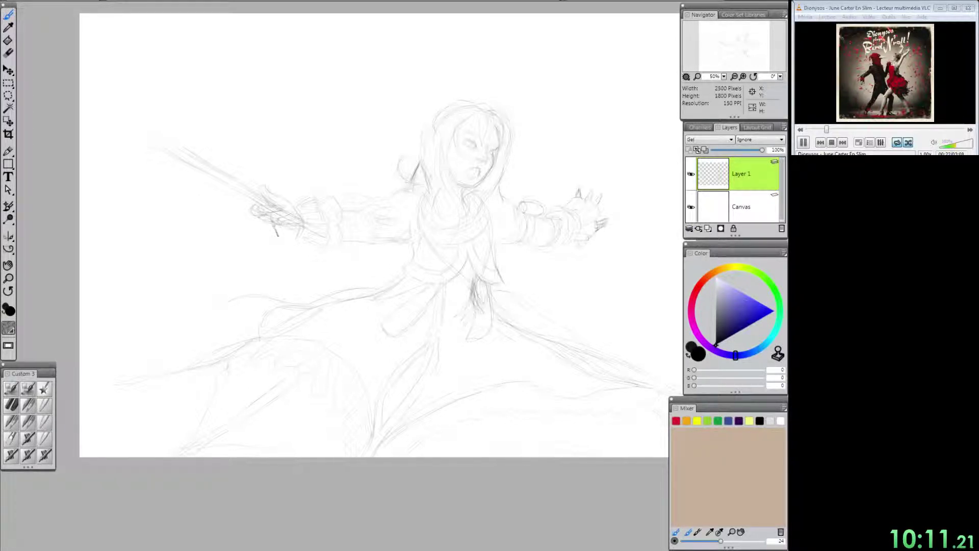
left_click_drag(273, 192, 286, 203)
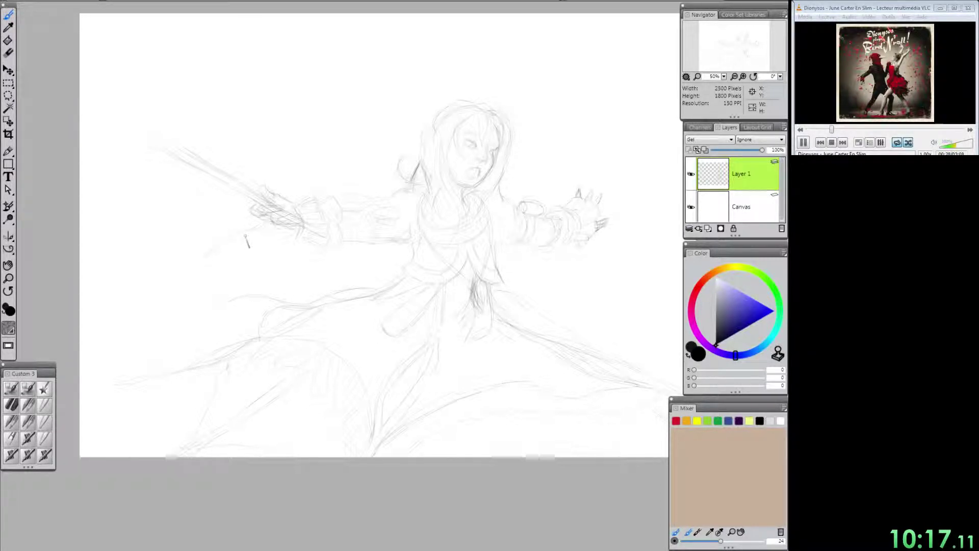
left_click_drag(275, 256, 234, 266)
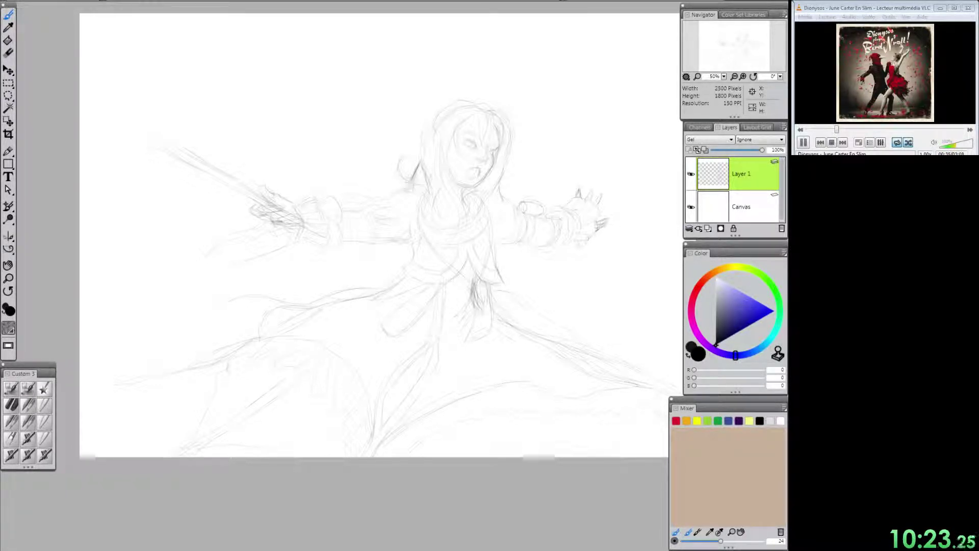
mouse_move(272, 222)
left_mouse_down()
mouse_move(288, 227)
mouse_move(278, 220)
left_mouse_up()
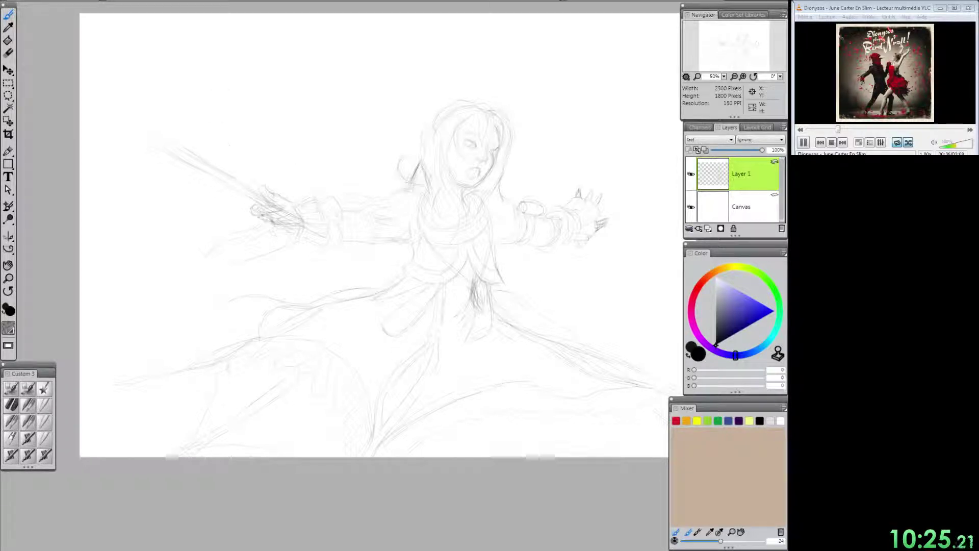
left_click_drag(258, 185, 250, 193)
Step: Try a large rounded head curving out of the staff's far end, and erase its rough outer curve
mouse_move(198, 161)
left_mouse_down()
mouse_move(156, 121)
mouse_move(158, 138)
mouse_move(137, 103)
left_mouse_up()
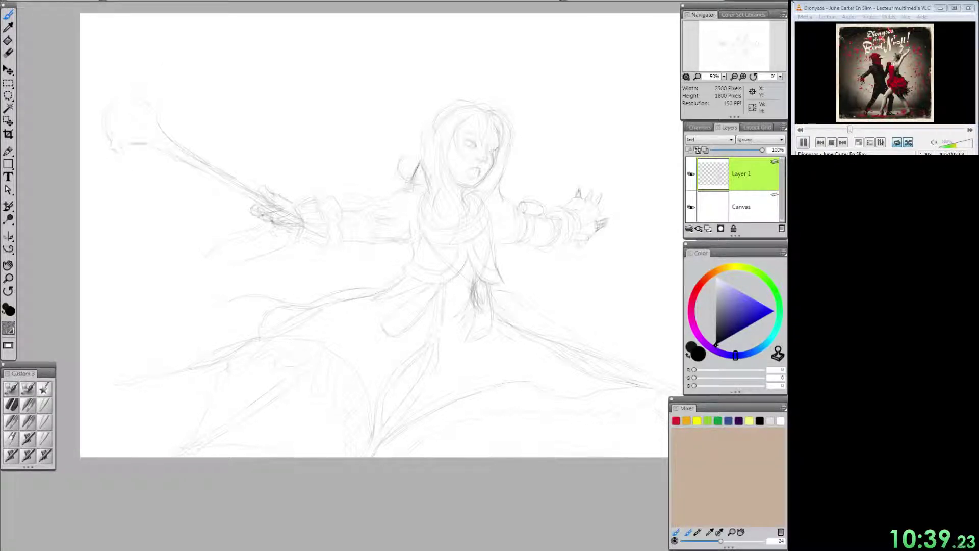
key("n")
mouse_move(108, 104)
left_mouse_down()
mouse_move(115, 143)
mouse_move(106, 122)
left_mouse_up()
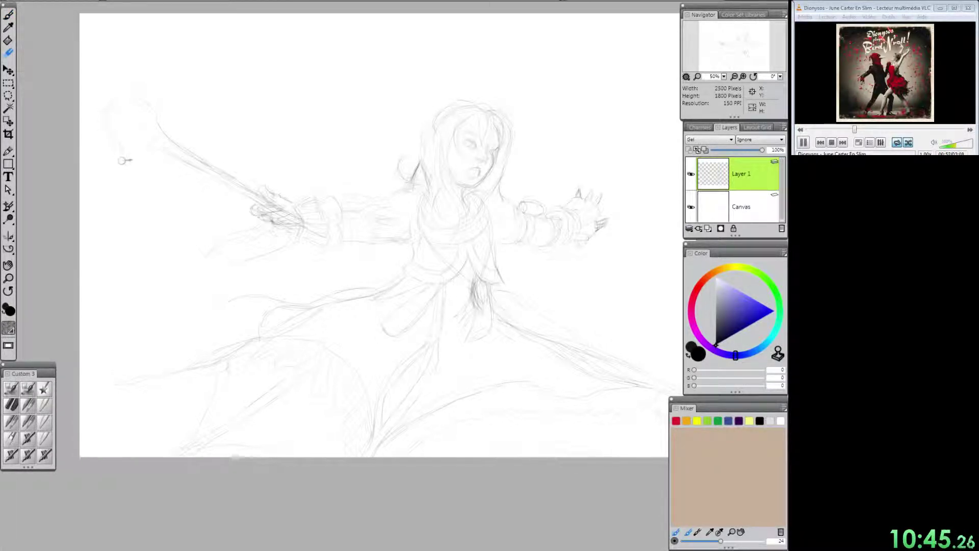
key("Tab")
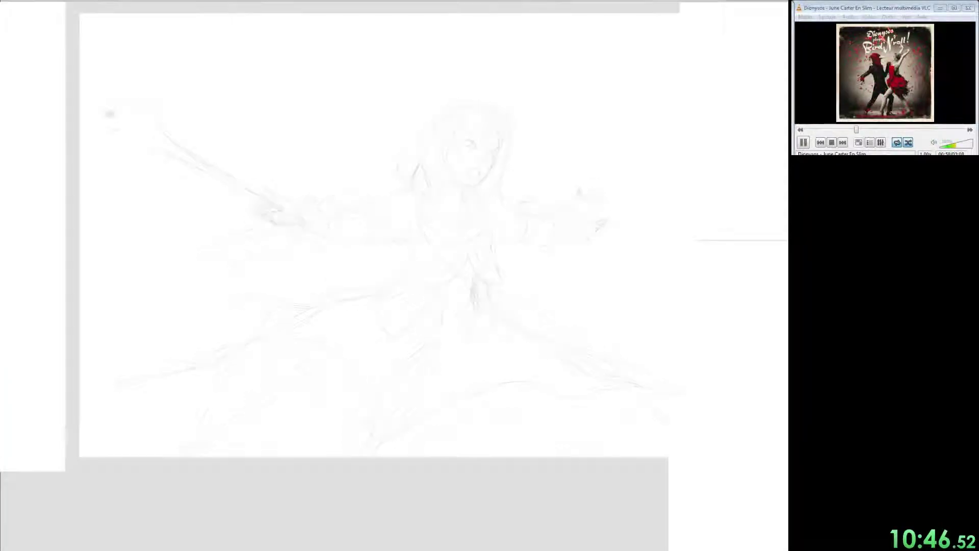
key("Tab")
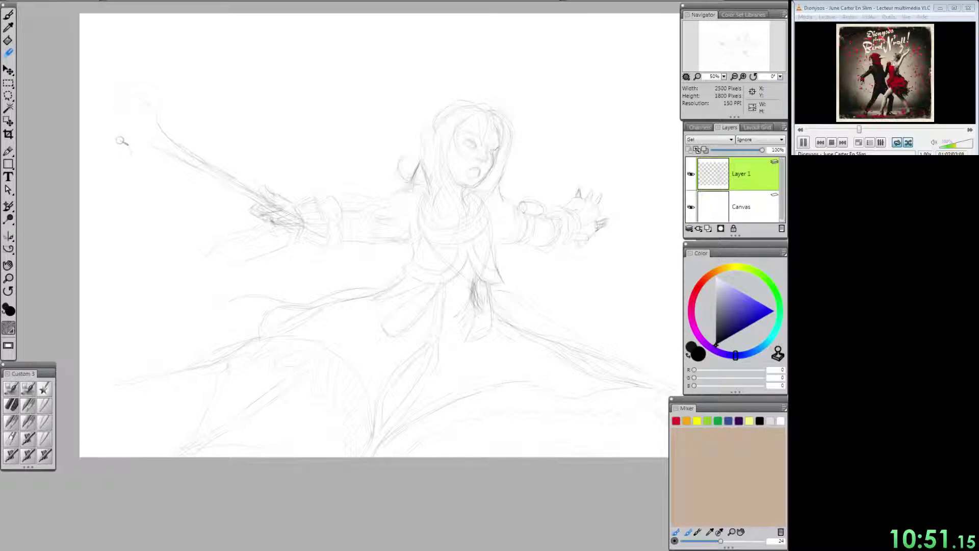
Step: Try a redrawn round staff head with a small pointed ornament beneath it, and erase it back to the shaft
key("b")
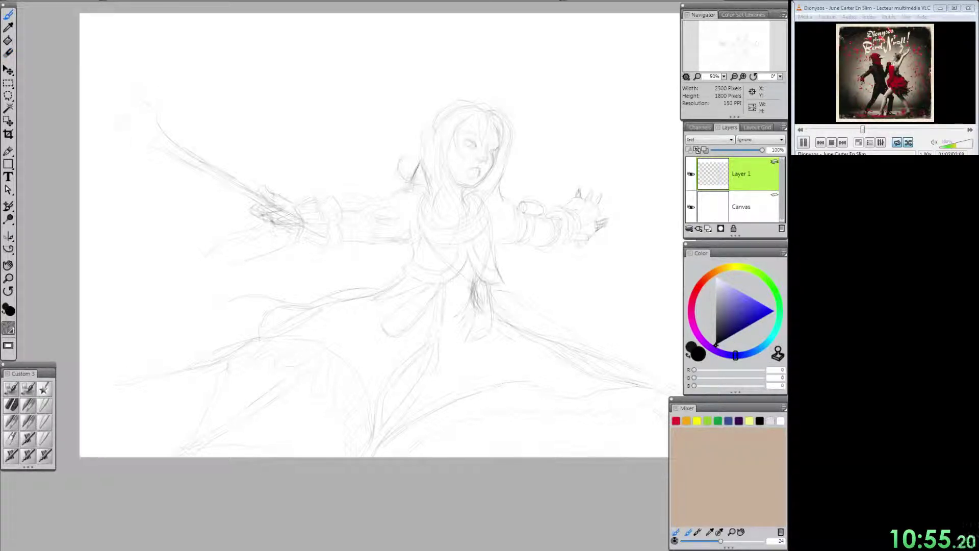
left_click_drag(139, 104, 111, 114)
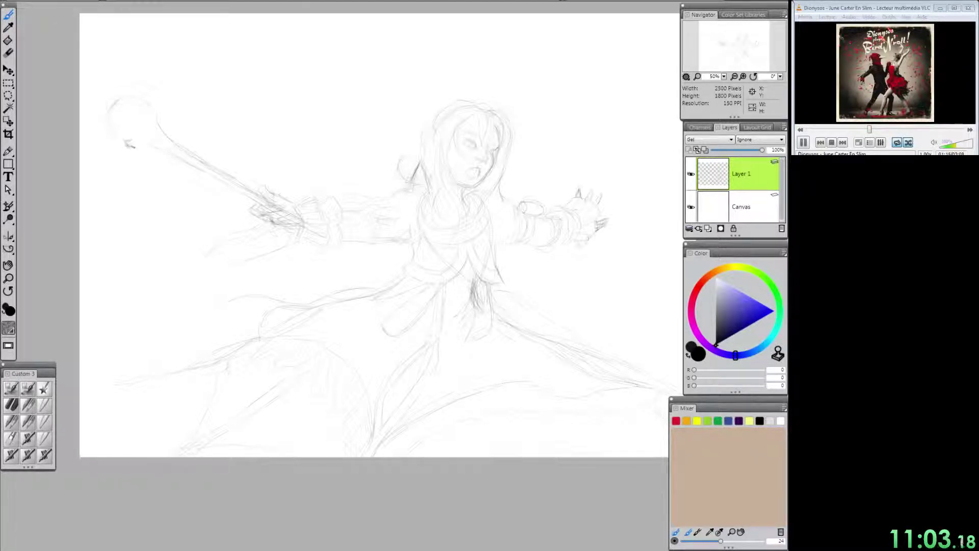
mouse_move(138, 149)
left_mouse_down()
mouse_move(147, 156)
mouse_move(126, 147)
mouse_move(134, 162)
mouse_move(155, 138)
mouse_move(146, 135)
left_mouse_up()
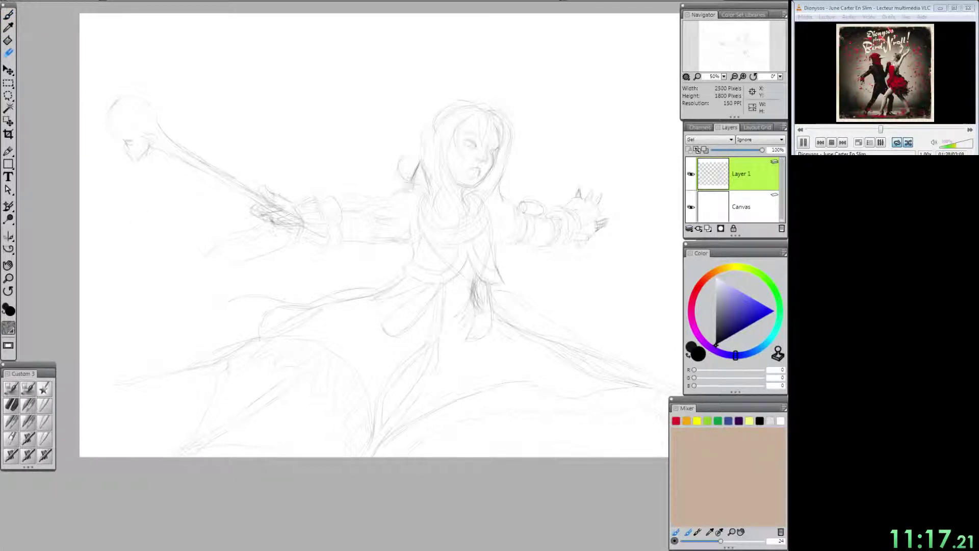
mouse_move(128, 117)
left_mouse_down()
mouse_move(116, 132)
mouse_move(114, 123)
mouse_move(147, 107)
mouse_move(135, 155)
mouse_move(150, 120)
mouse_move(167, 138)
left_mouse_up()
left_click(8, 14)
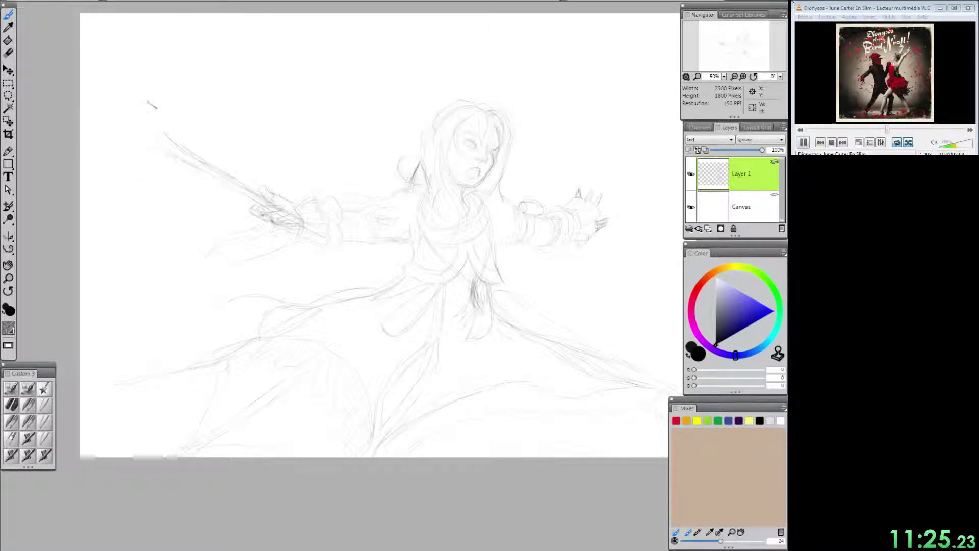